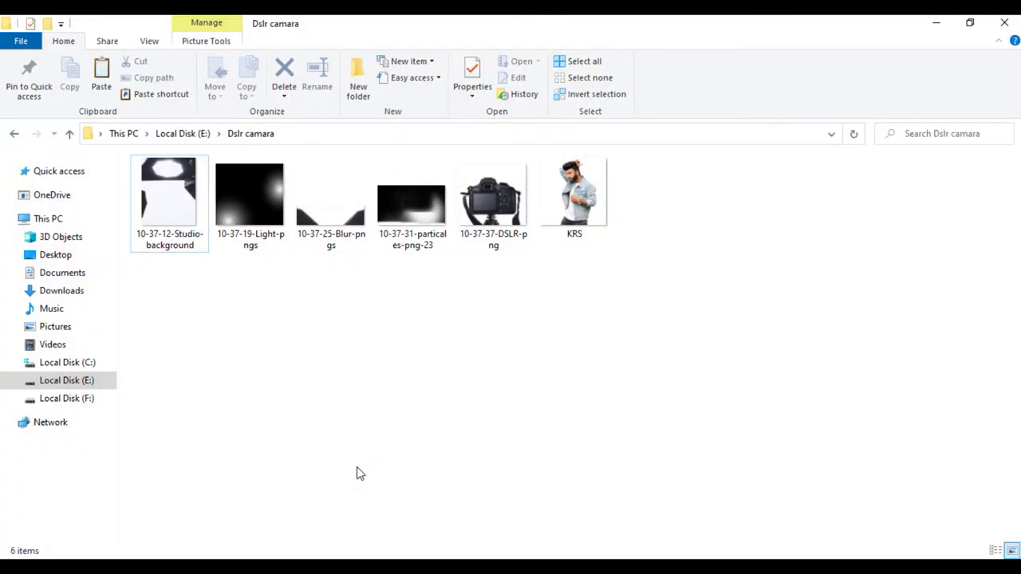
Step: Open Studio-background, create a new document and move the background in as a smart object
mouse_move(169, 214)
left_mouse_down()
mouse_move(467, 551)
mouse_move(408, 269)
left_mouse_up()
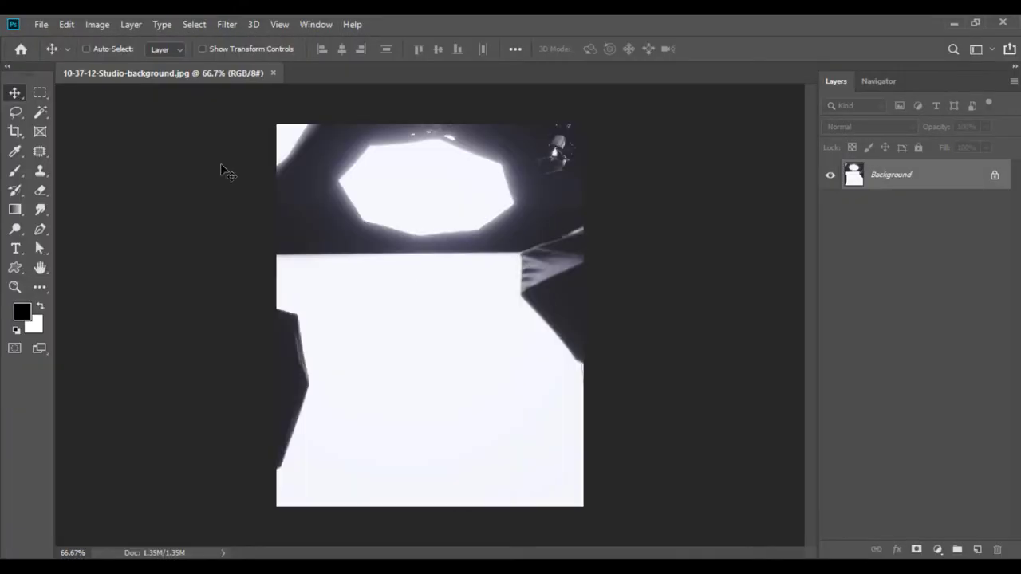
left_click(41, 24)
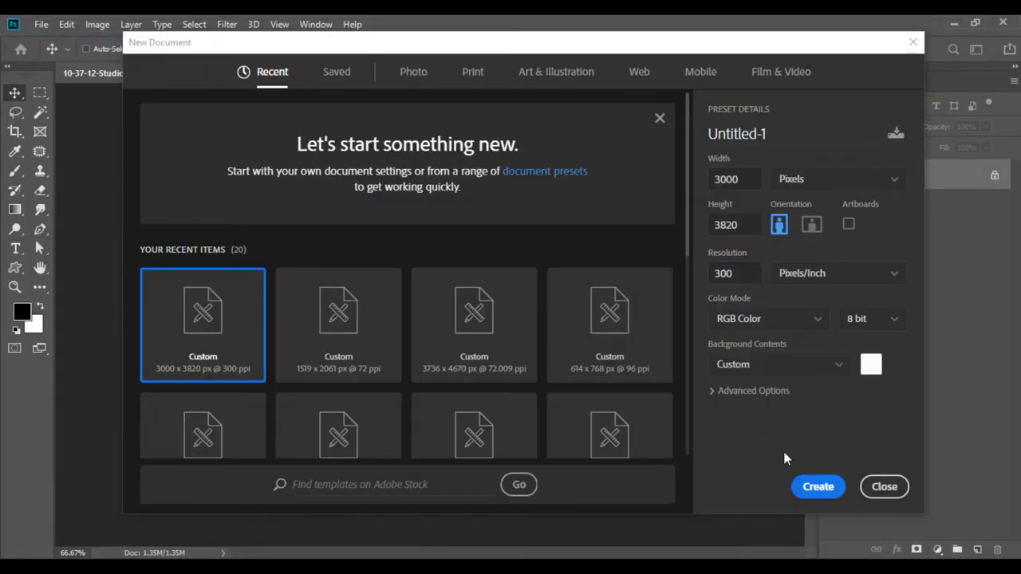
left_click(798, 483)
left_click(238, 74)
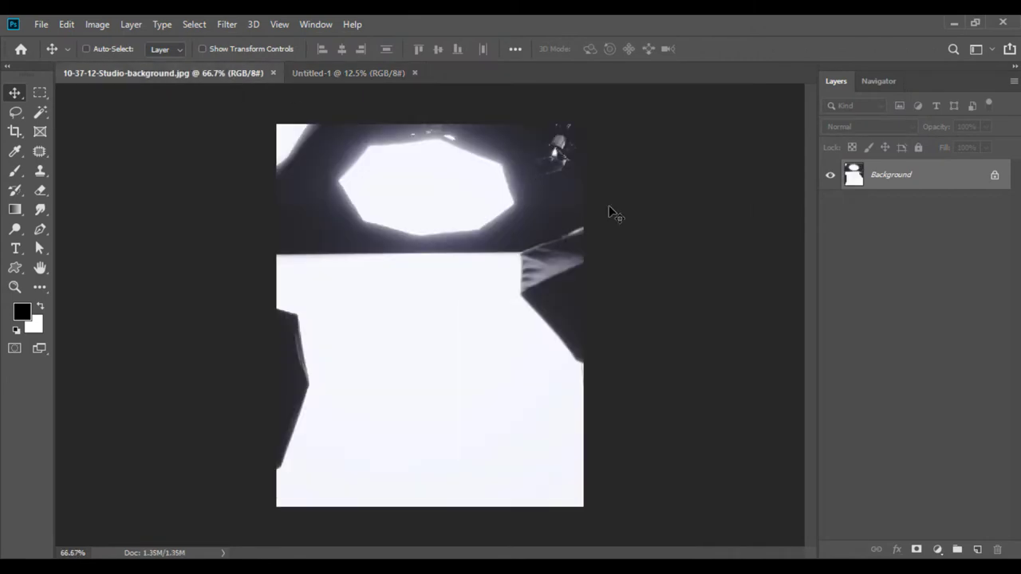
right_click(902, 181)
left_click(909, 274)
mouse_move(290, 358)
left_mouse_down()
mouse_move(336, 117)
mouse_move(381, 321)
left_mouse_up()
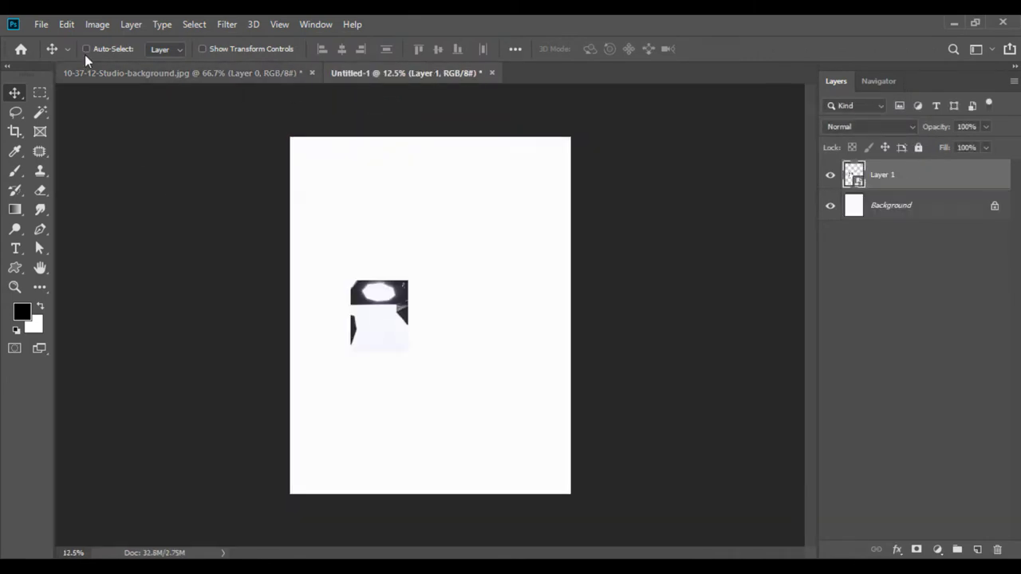
Step: Scale and position the placed background to fill the 3000×3820 canvas
left_click(68, 25)
left_click(120, 346)
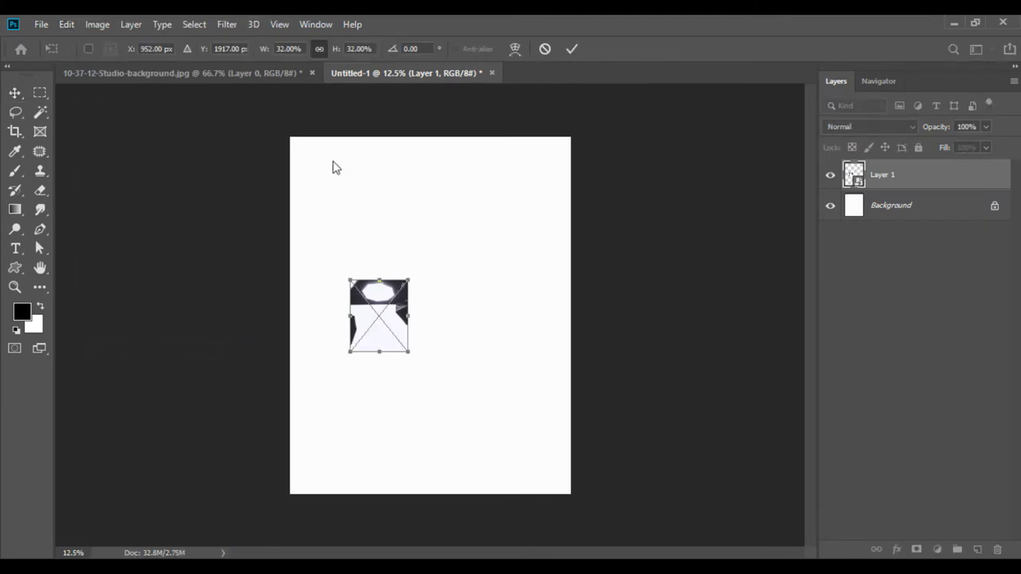
left_click_drag(349, 280, 239, 141)
left_click_drag(420, 215, 460, 210)
left_click_drag(434, 483, 431, 494)
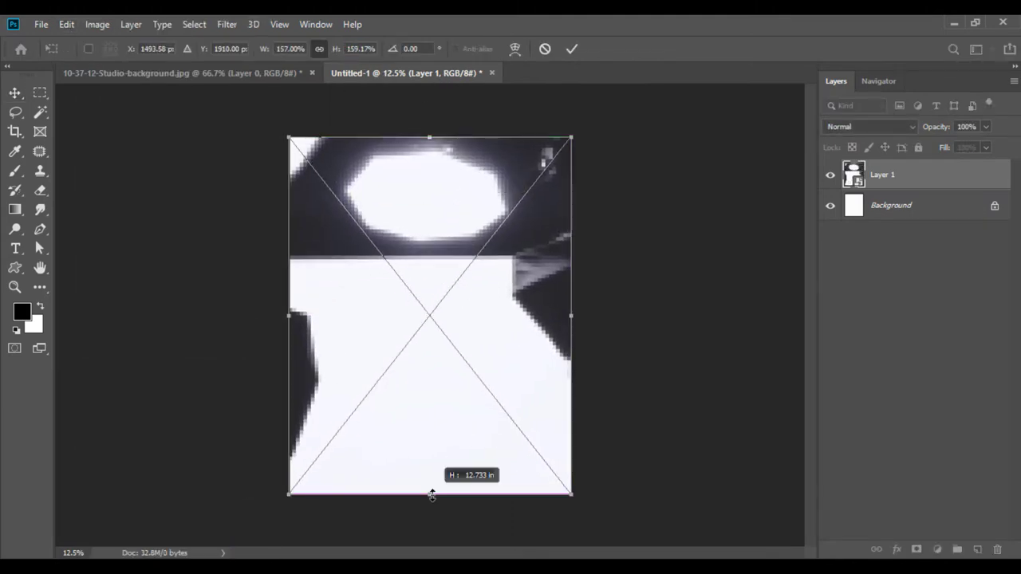
key("Return")
Step: Close the original studio background file without saving
left_click(311, 73)
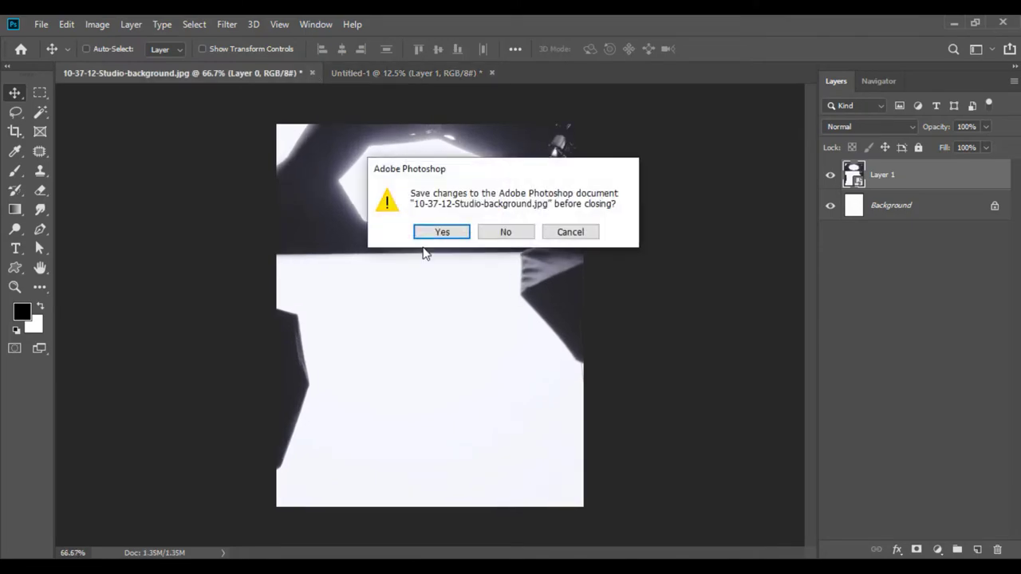
left_click(505, 232)
left_click(383, 502)
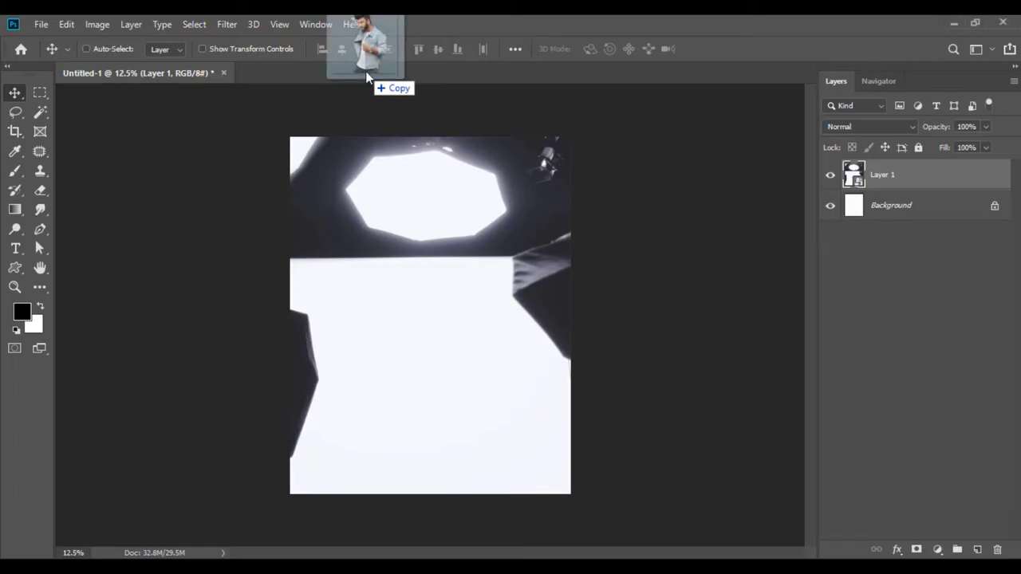
Step: Open KRS.png, convert it to a smart object and drag it into Untitled-1
left_click_drag(455, 477, 365, 71)
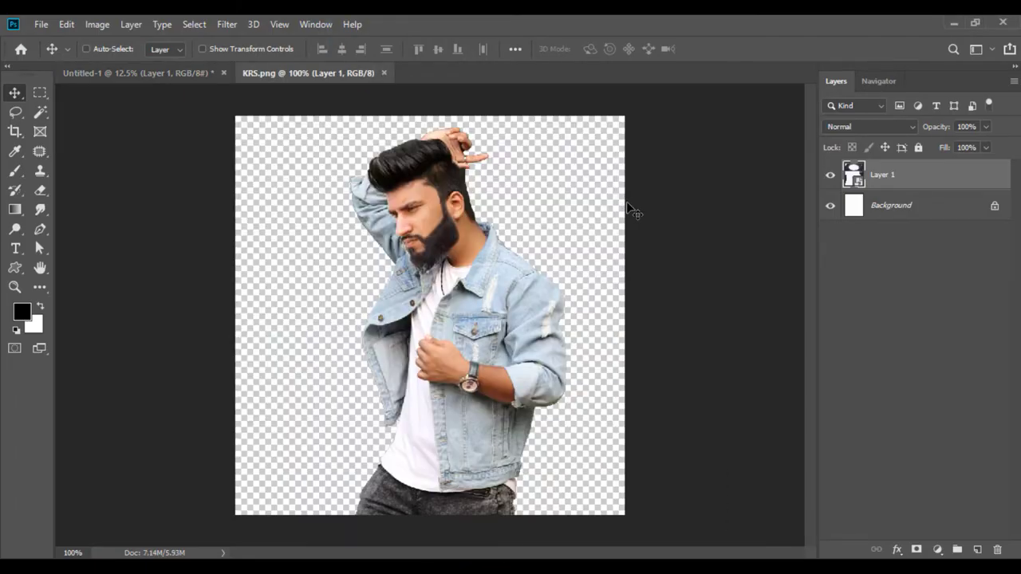
right_click(898, 178)
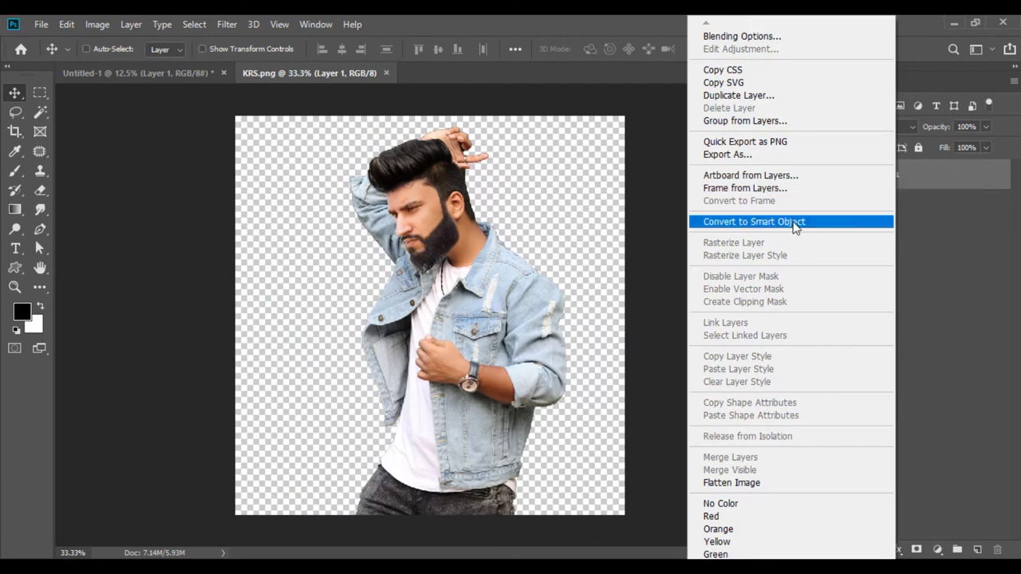
left_click(813, 221)
mouse_move(431, 319)
left_mouse_down()
mouse_move(403, 286)
mouse_move(414, 322)
left_mouse_up()
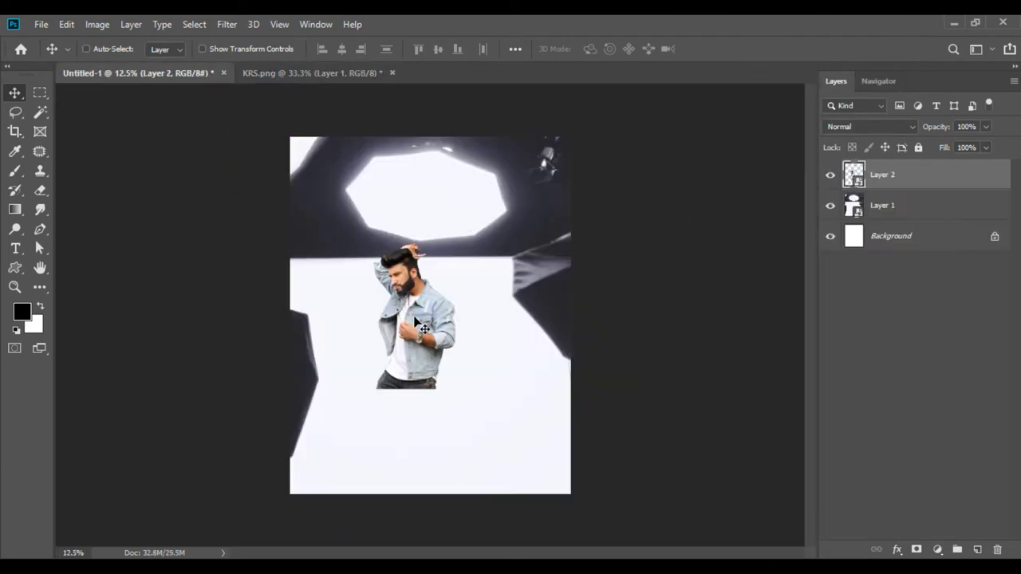
Step: Enlarge the man to about 50% and shift him down and right on the canvas
left_click(67, 24)
left_click(167, 341)
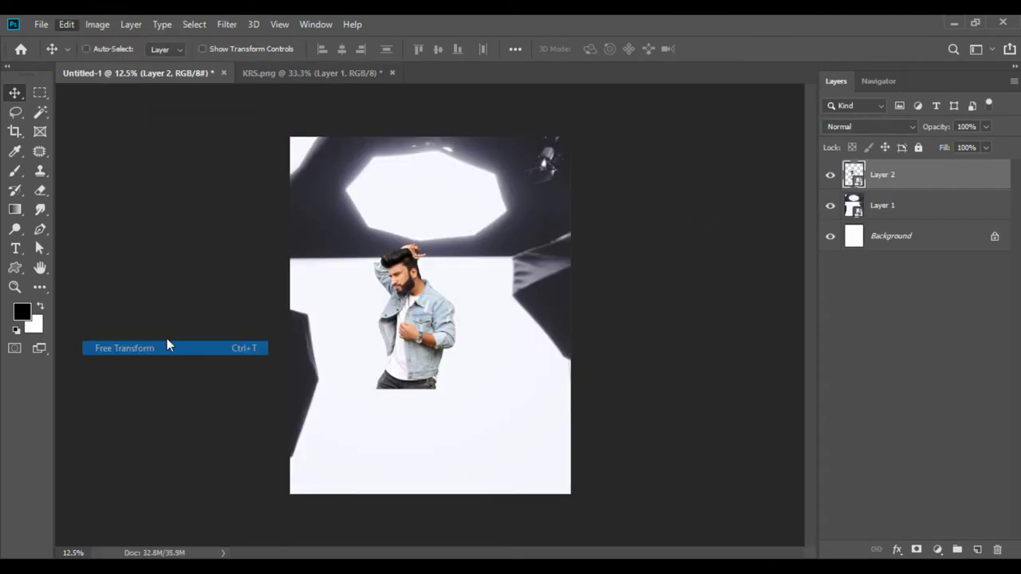
left_click_drag(335, 49, 375, 50)
mouse_move(410, 258)
left_mouse_down()
mouse_move(425, 293)
mouse_move(435, 280)
left_mouse_up()
key("Return")
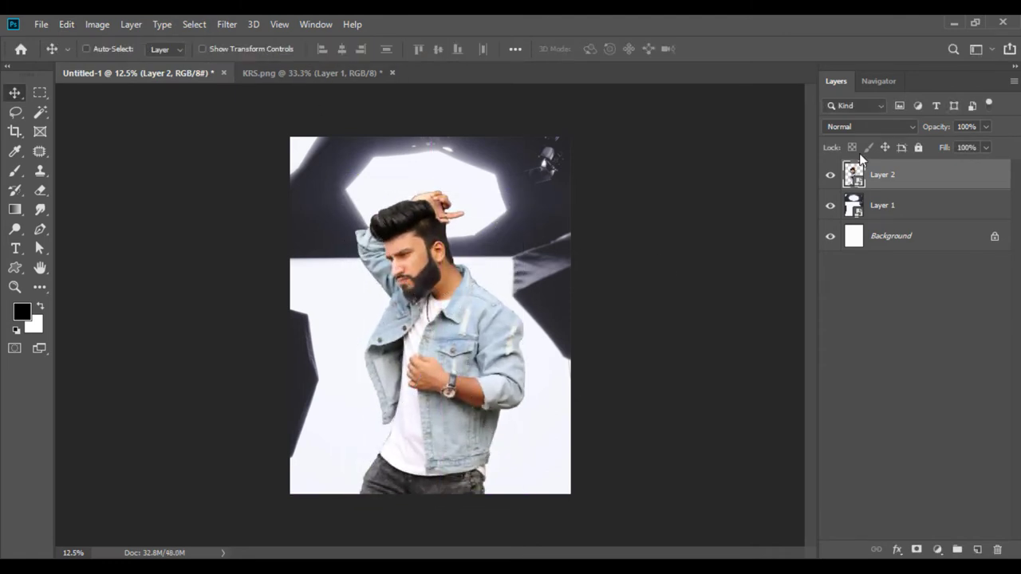
left_click(852, 171, "ctrl")
Step: Add a new glow layer and set up a white brush at 30%, size 800
left_click(977, 550)
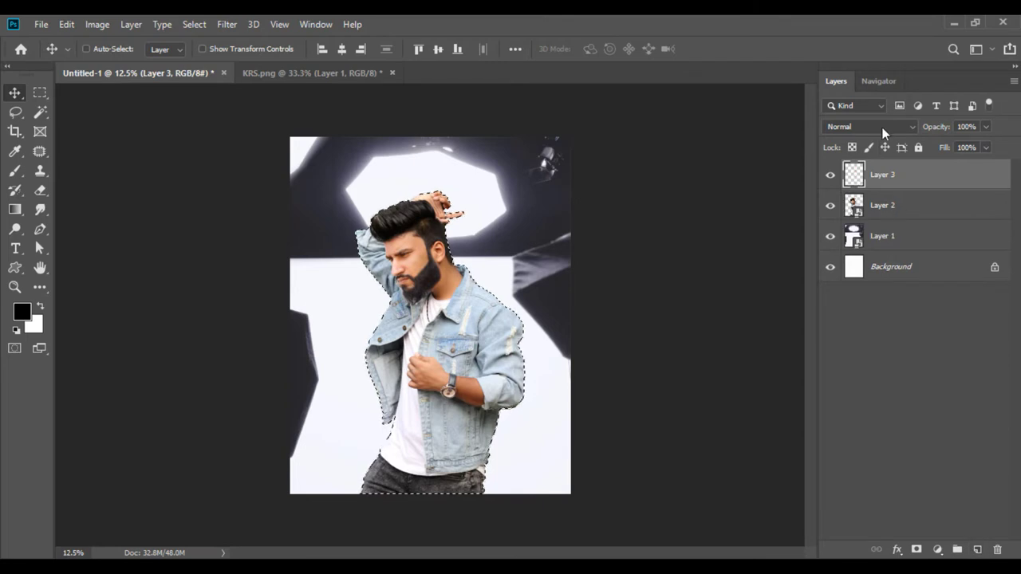
left_click(870, 126)
left_click(837, 307)
key("b")
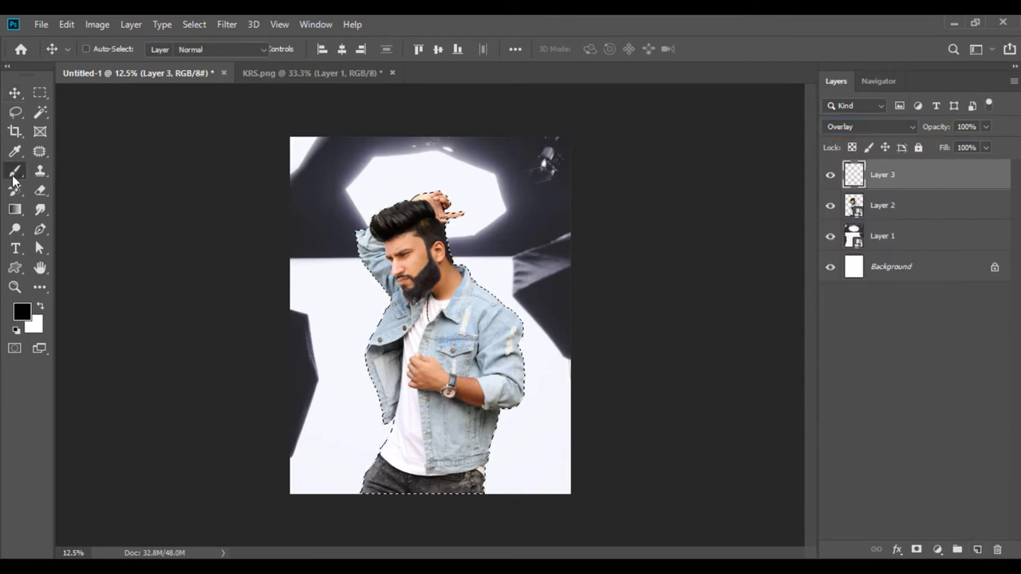
left_click(39, 305)
type("30")
key("bracketright")
key("bracketright")
key("bracketright")
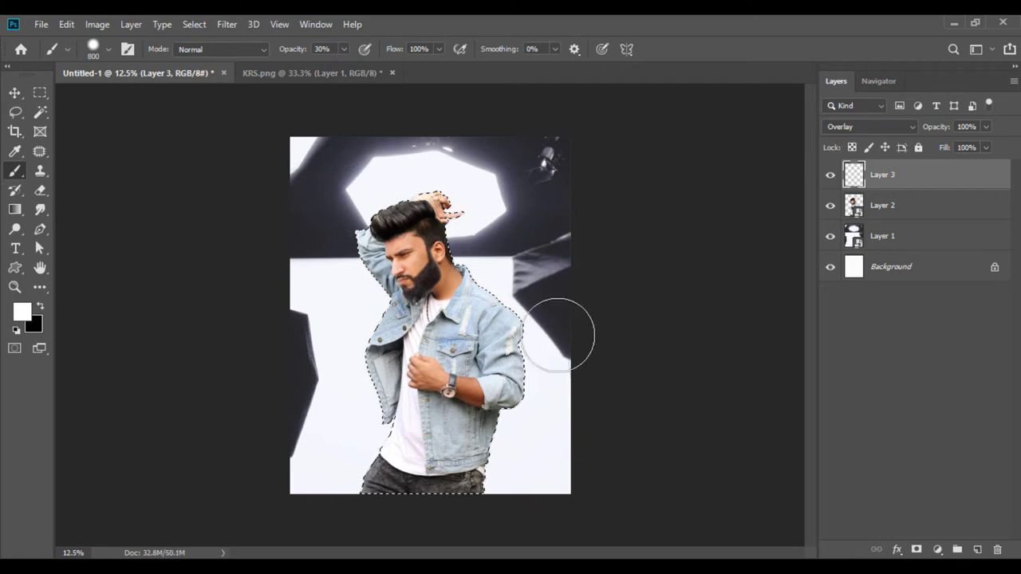
Step: Set the glow layer to Screen at 60% fill, deselect, and close KRS.png unsaved
left_click(850, 126)
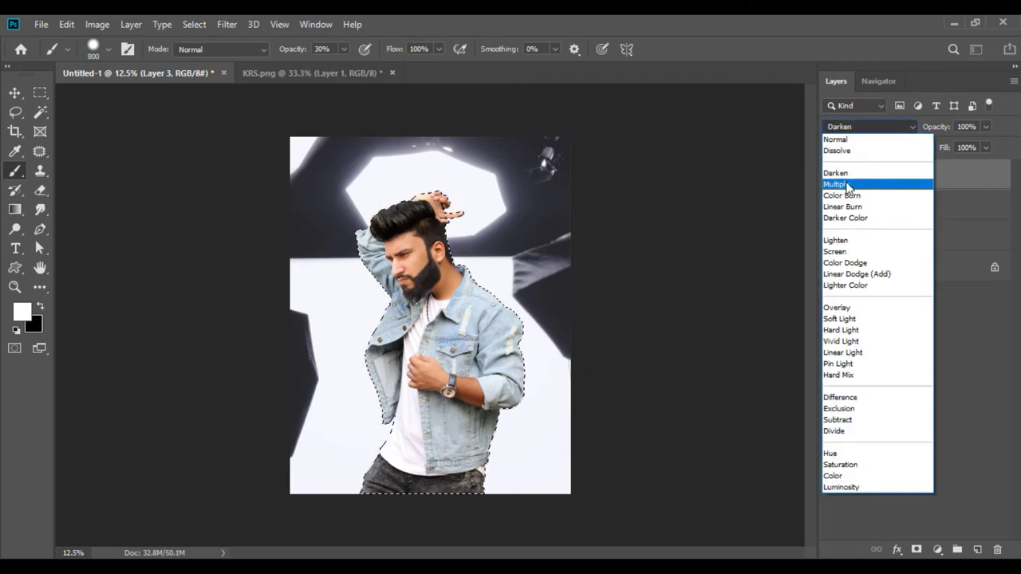
left_click(845, 254)
key("v")
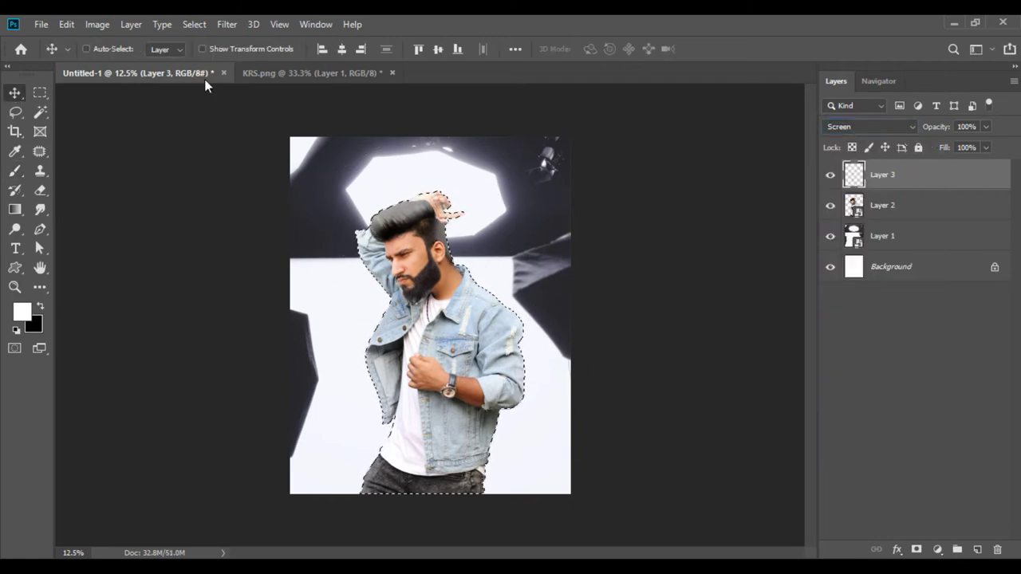
left_click(194, 24)
left_click(209, 55)
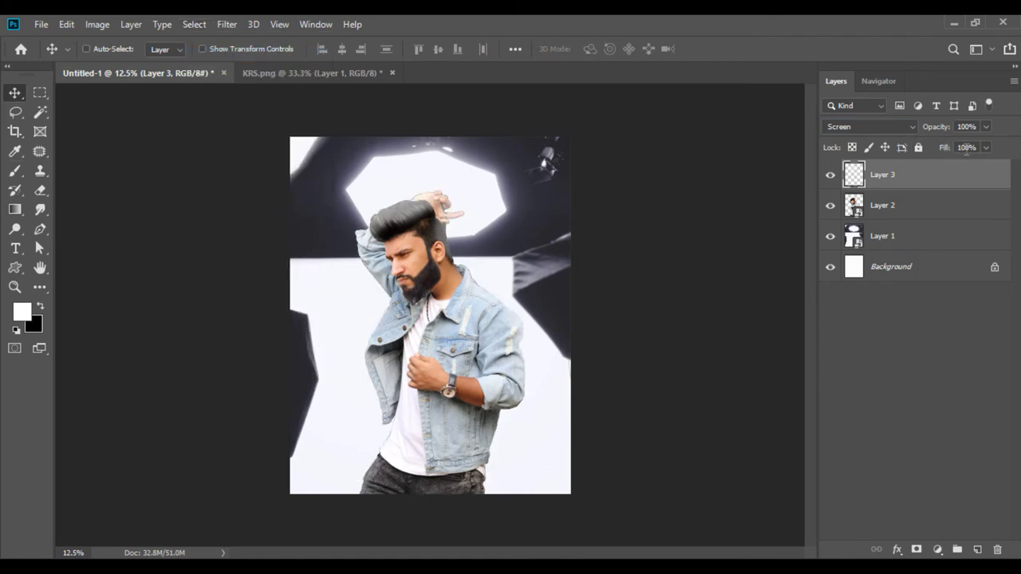
type("60")
key("Return")
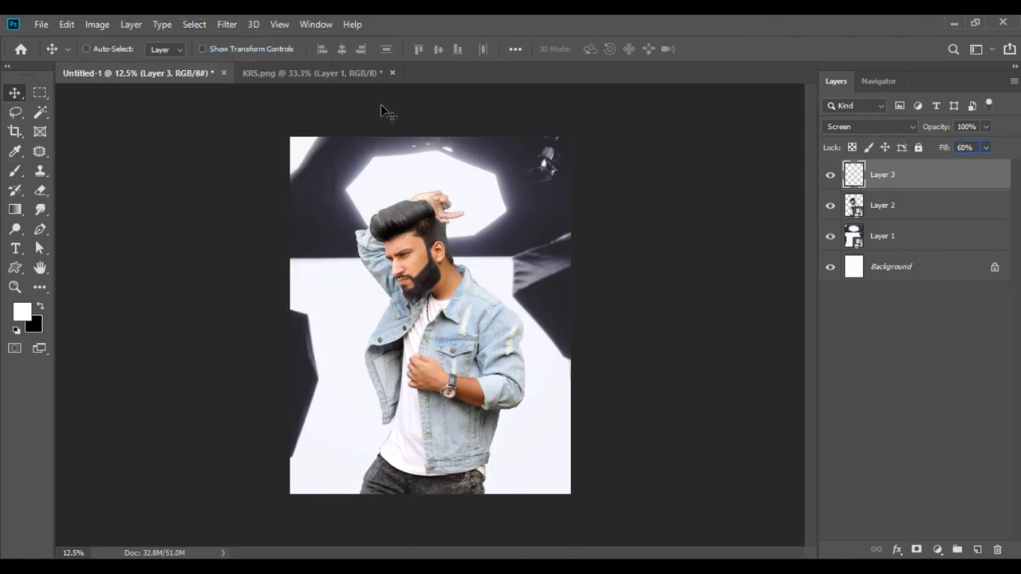
left_click(392, 73)
left_click(504, 232)
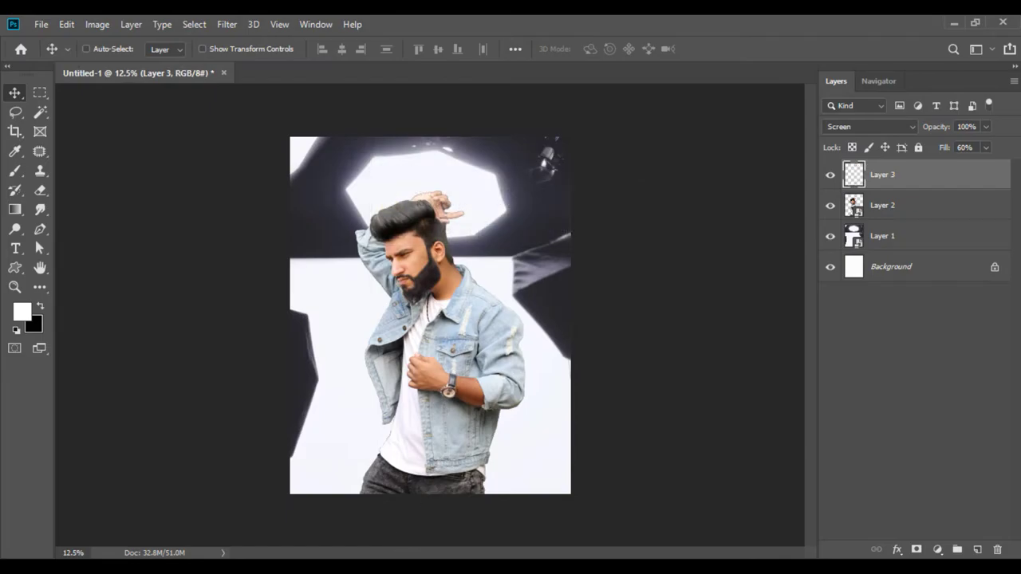
Step: Open the Blur-pngs image, convert it to a smart object and drag it into Untitled-1
mouse_move(328, 203)
left_mouse_down()
mouse_move(431, 441)
mouse_move(360, 71)
left_mouse_up()
right_click(885, 168)
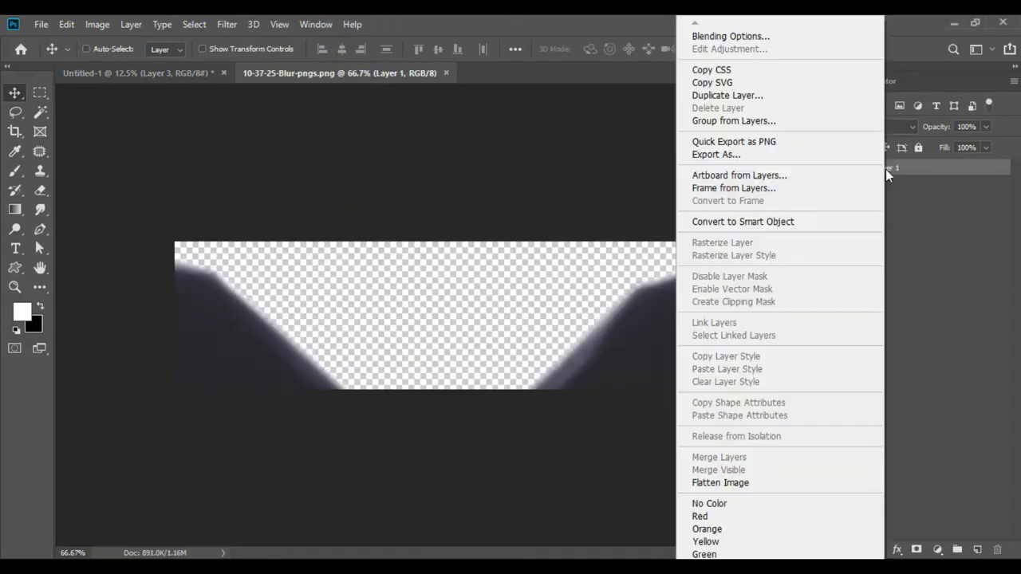
left_click(803, 223)
mouse_move(433, 303)
left_mouse_down()
mouse_move(180, 82)
mouse_move(415, 391)
left_mouse_up()
Step: Scale the blur shape to about 94% and move it to the canvas bottom
left_click(67, 23)
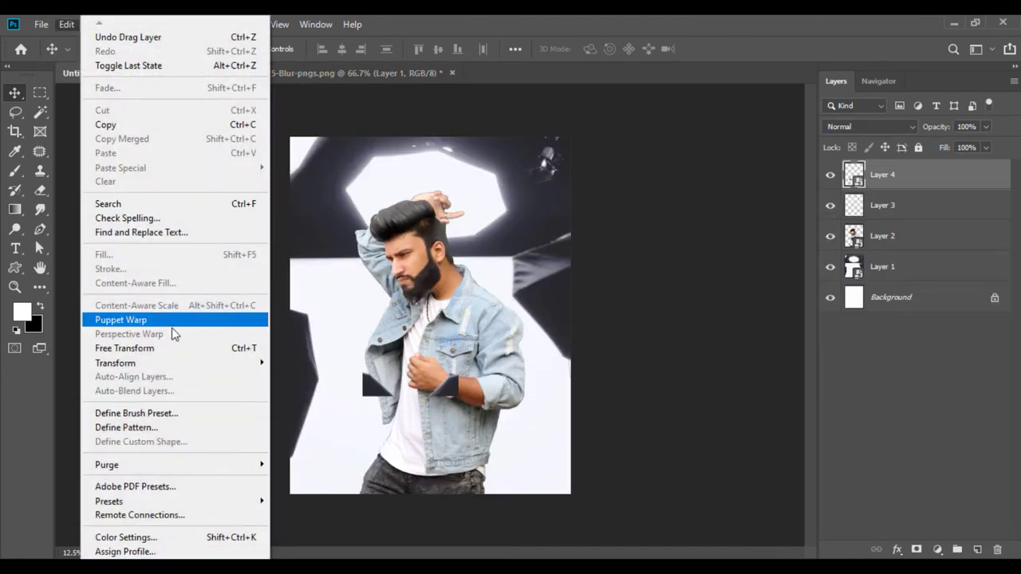
left_click(120, 347)
left_click_drag(335, 48, 374, 68)
left_click_drag(420, 379, 441, 456)
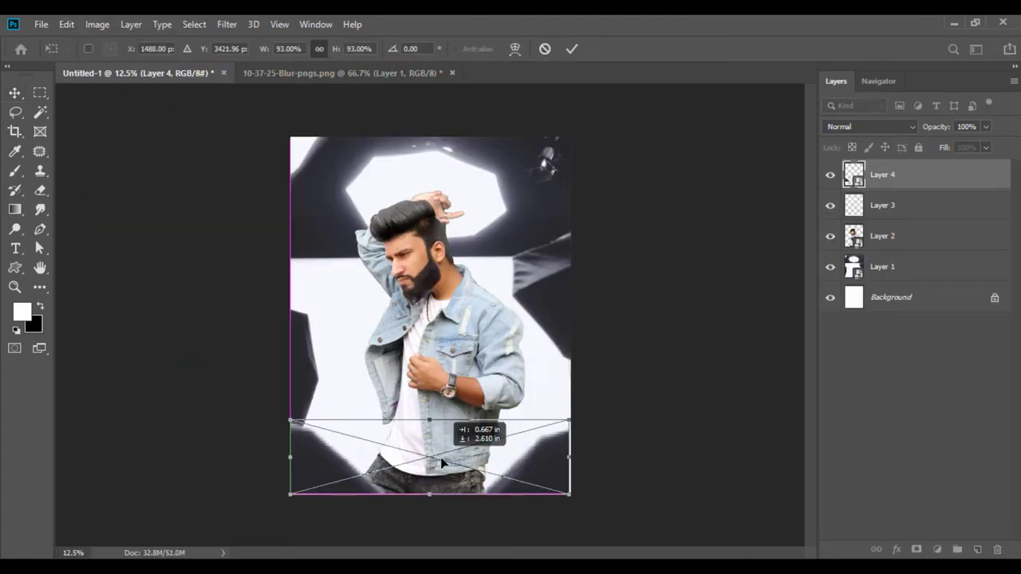
key("Return")
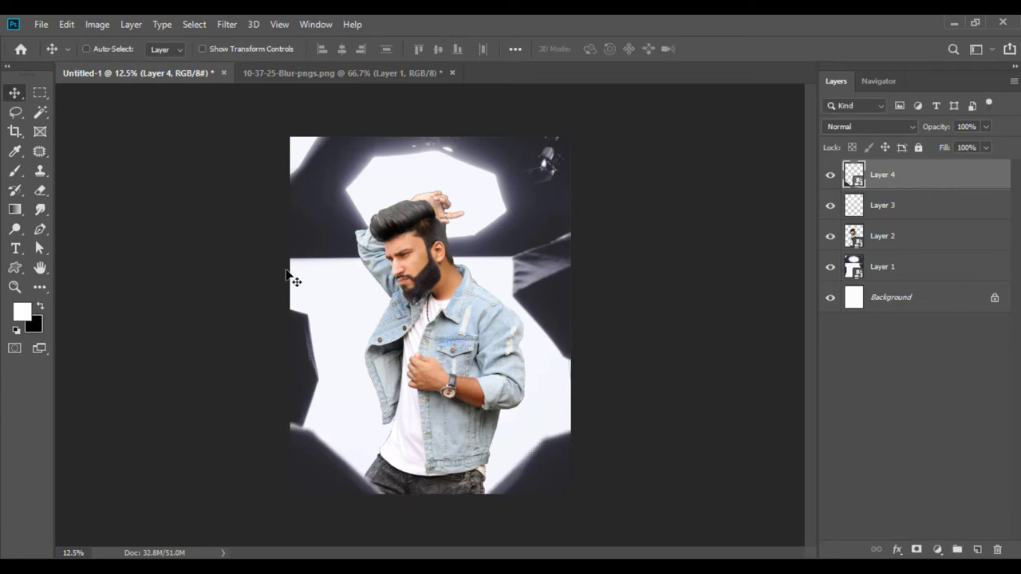
Step: Close the blur image without saving
left_click(451, 73)
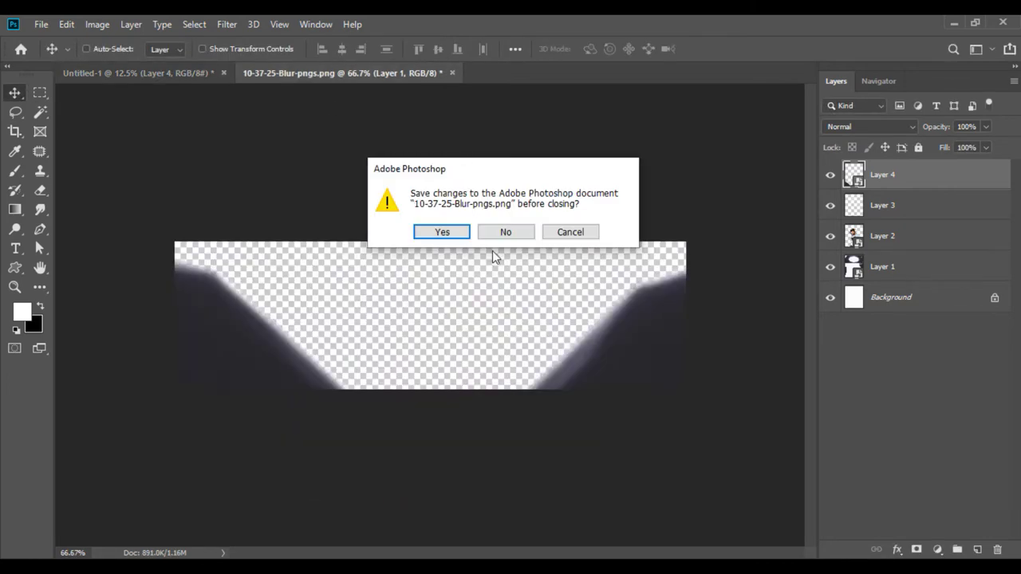
left_click(505, 232)
key("alt+Tab")
Step: Open the light PNG, convert it to a smart object and bring it into Untitled-1
mouse_move(251, 209)
left_mouse_down()
mouse_move(342, 117)
mouse_move(342, 76)
left_mouse_up()
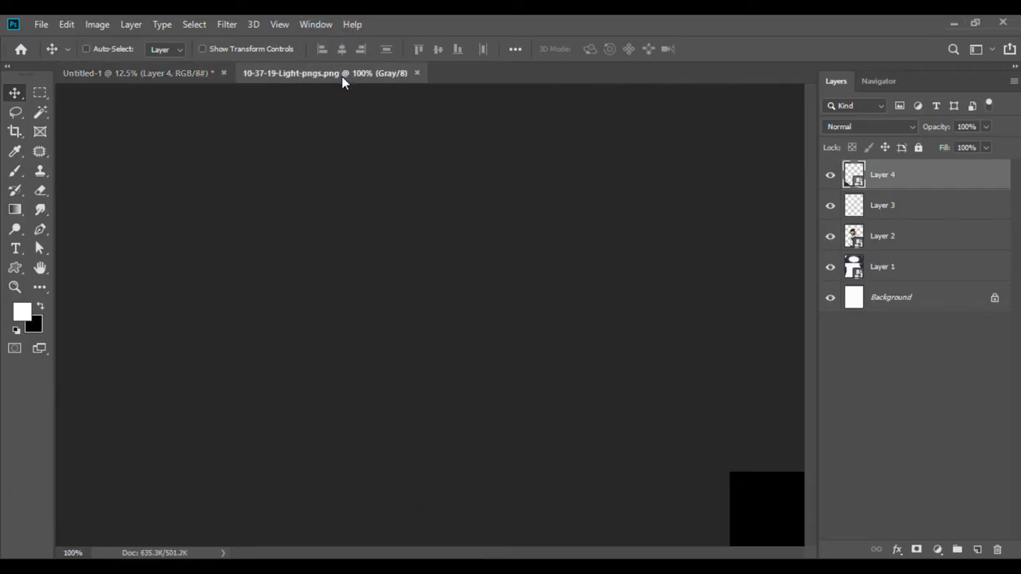
right_click(881, 173)
left_click(923, 266)
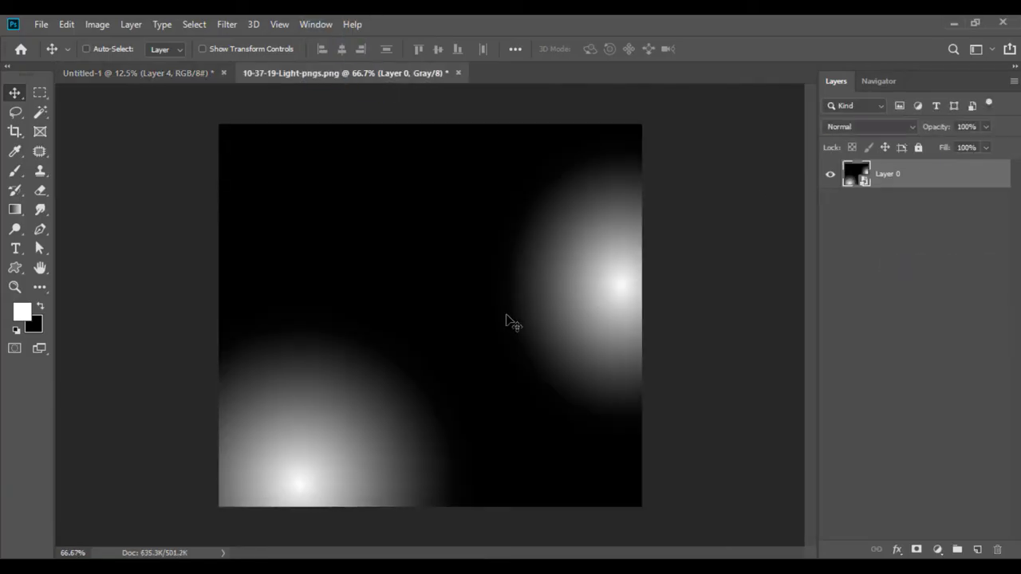
left_click_drag(504, 319, 230, 114)
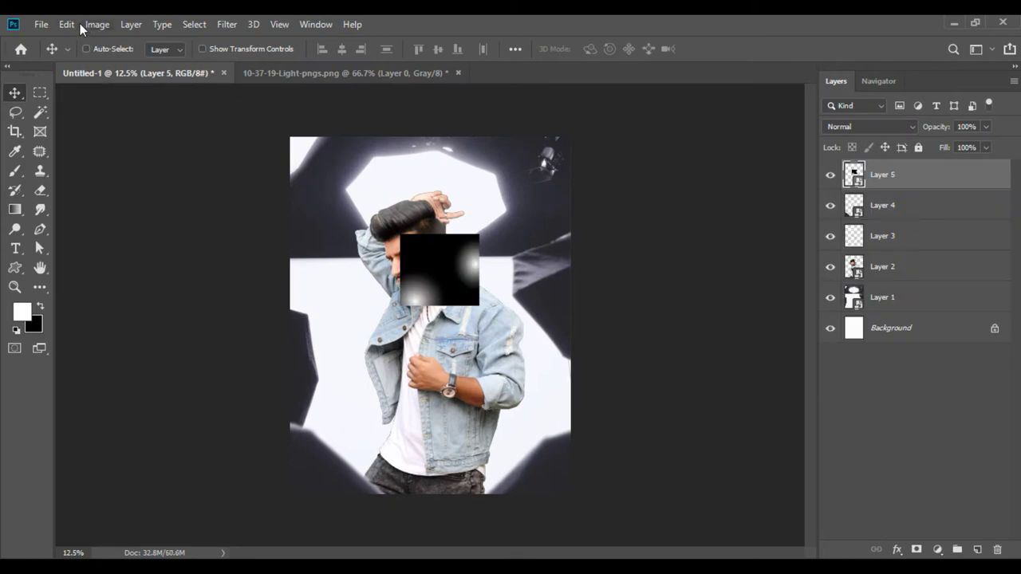
Step: Free-transform the light layer to cover the whole canvas width
left_click(72, 24)
left_click(164, 346)
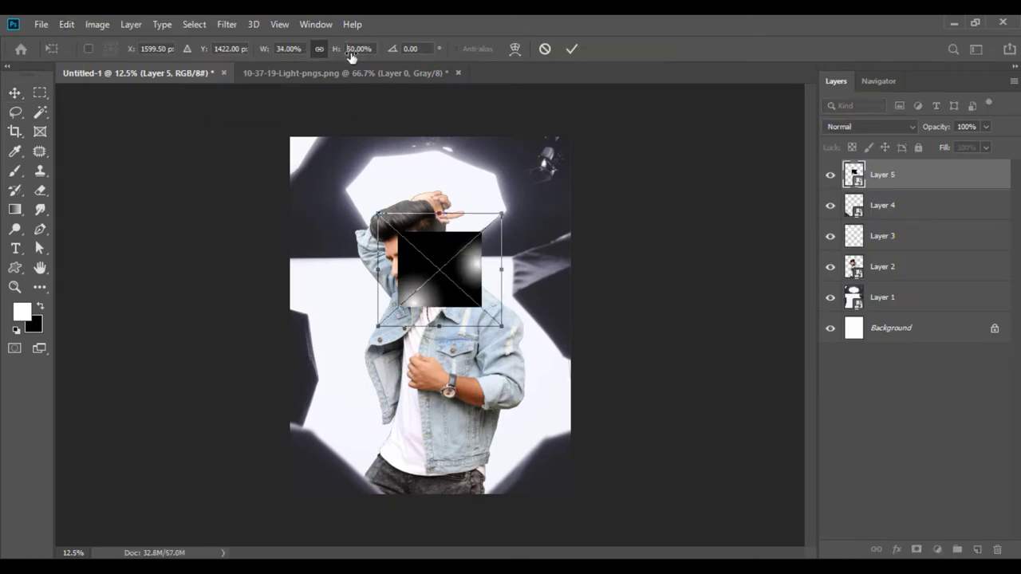
left_click_drag(351, 49, 382, 49)
left_click_drag(439, 263, 456, 274)
left_click_drag(289, 314, 258, 315)
left_click_drag(622, 315, 572, 315)
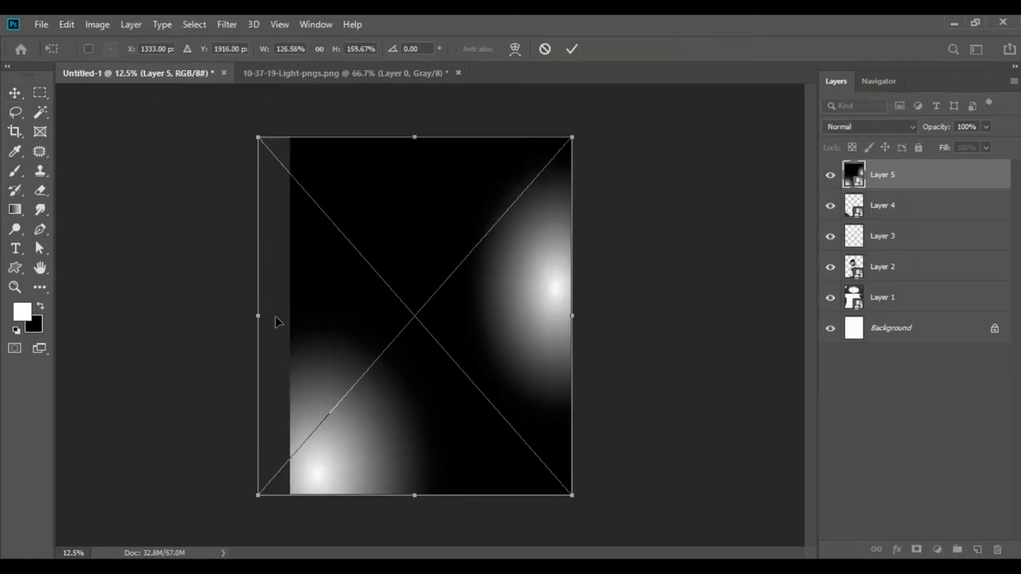
left_click_drag(257, 317, 289, 317)
key("Return")
Step: Set the light layer to Screen blending and move it below Layer 4
left_click(869, 126)
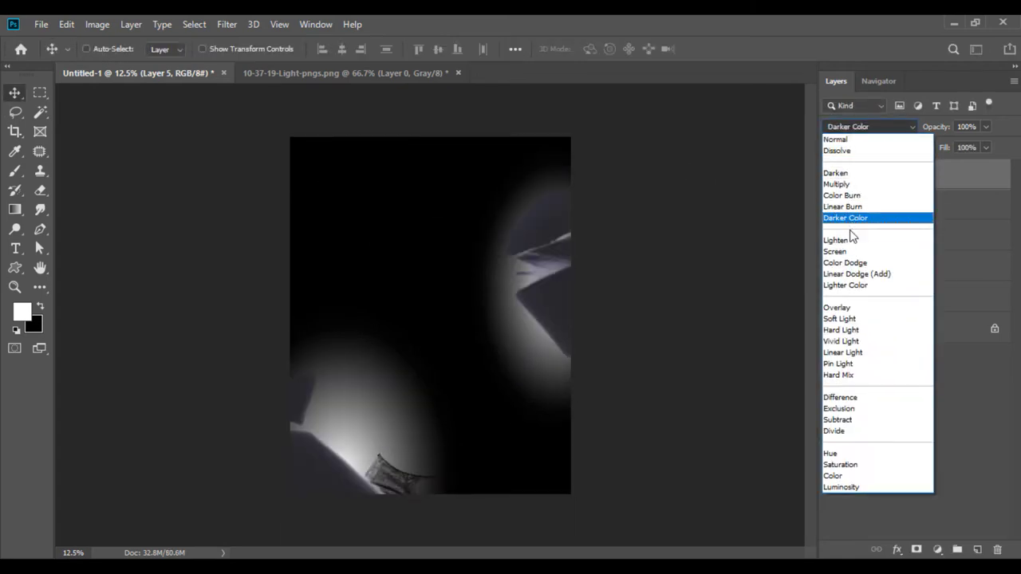
left_click(850, 252)
left_click_drag(881, 186, 877, 217)
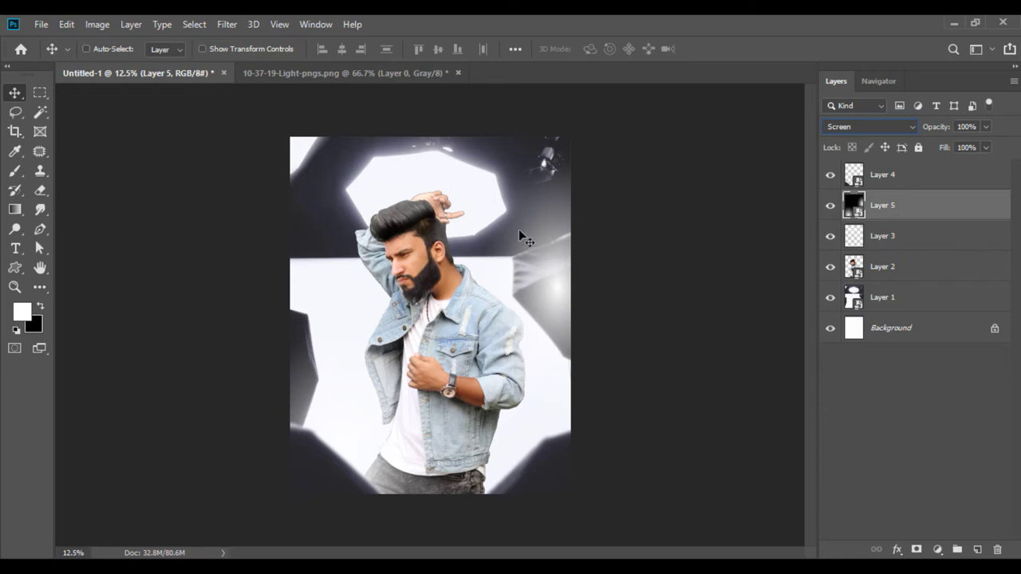
Step: Close the light image without saving and open 10-37-31-particales-png-23.png
left_click(459, 72)
left_click(496, 229)
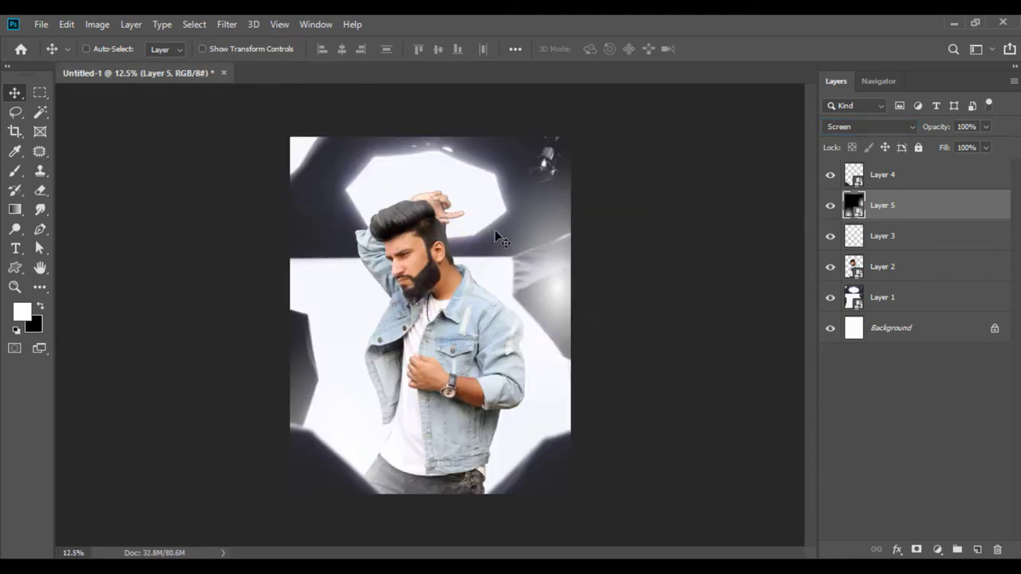
left_click(383, 510)
mouse_move(412, 203)
left_mouse_down()
mouse_move(459, 550)
mouse_move(367, 75)
left_mouse_up()
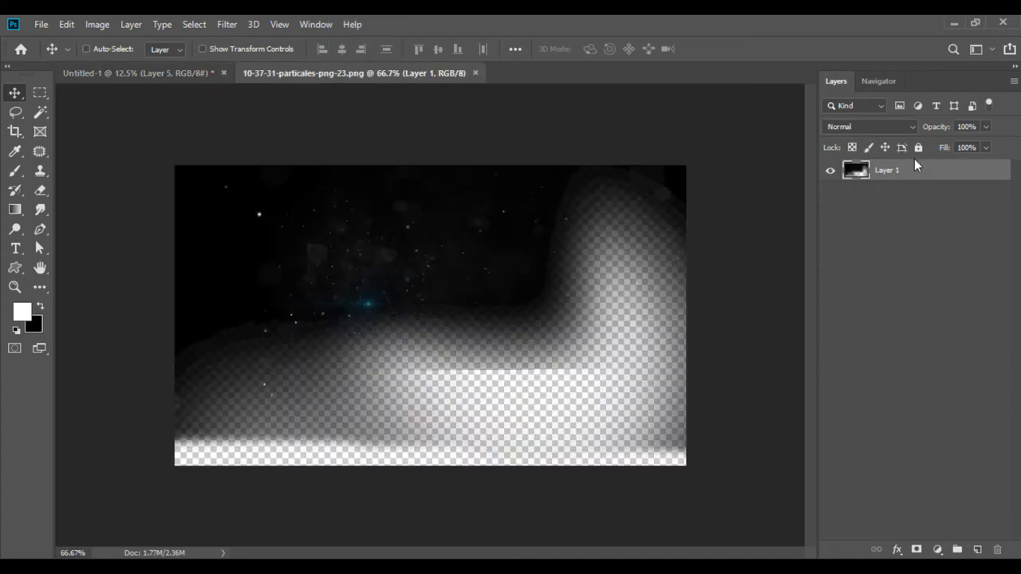
Step: Bring the particles in as a smart object and scale it across the composite's top
right_click(897, 175)
left_click(798, 221)
left_click_drag(316, 287, 415, 200)
left_click(68, 24)
left_click(146, 347)
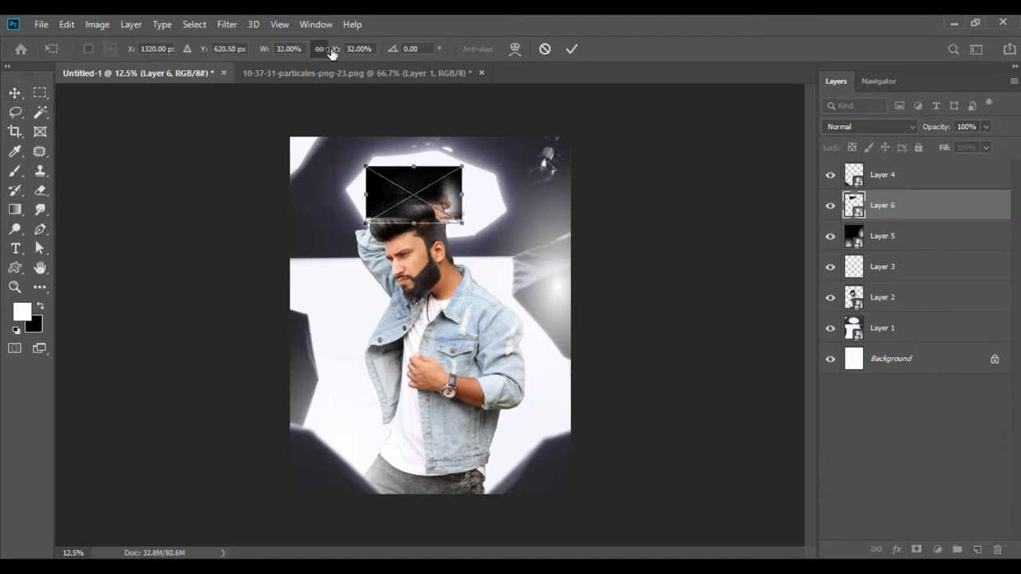
left_click_drag(461, 217, 563, 296)
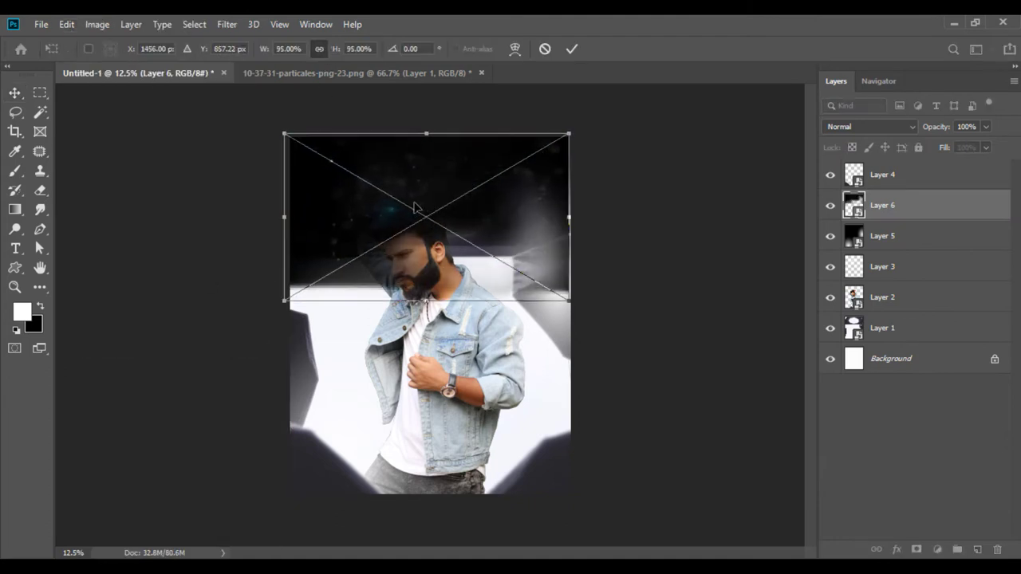
left_click_drag(399, 200, 418, 163)
key("Return")
Step: Set the particles layer to Screen and close its source file without saving
left_click(868, 126)
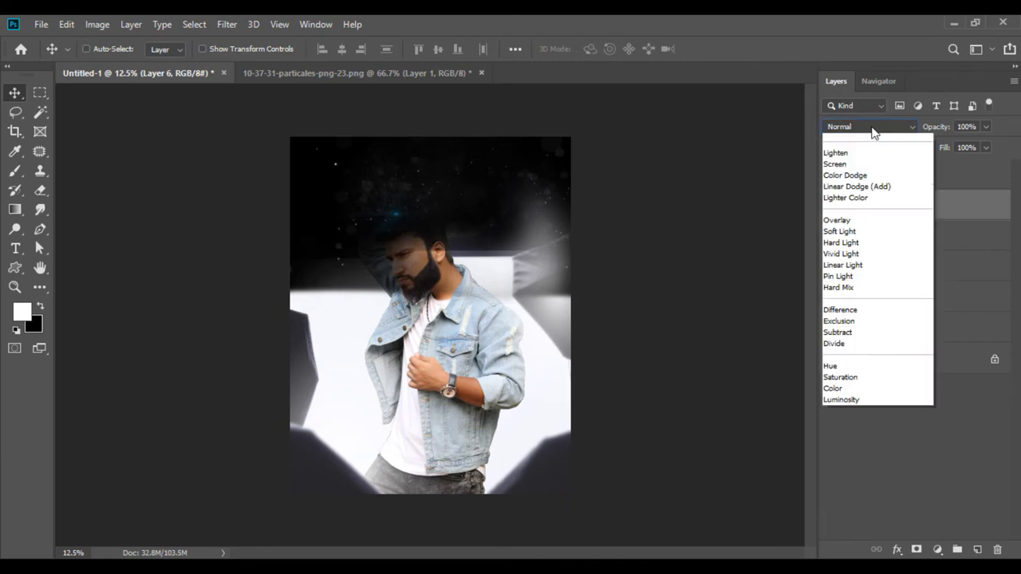
left_click(845, 252)
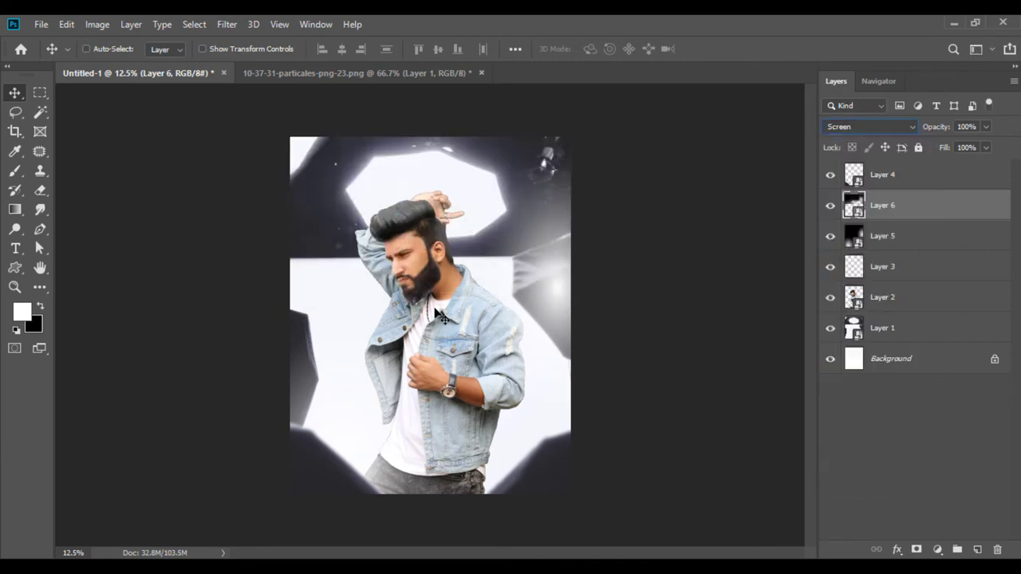
left_click(481, 72)
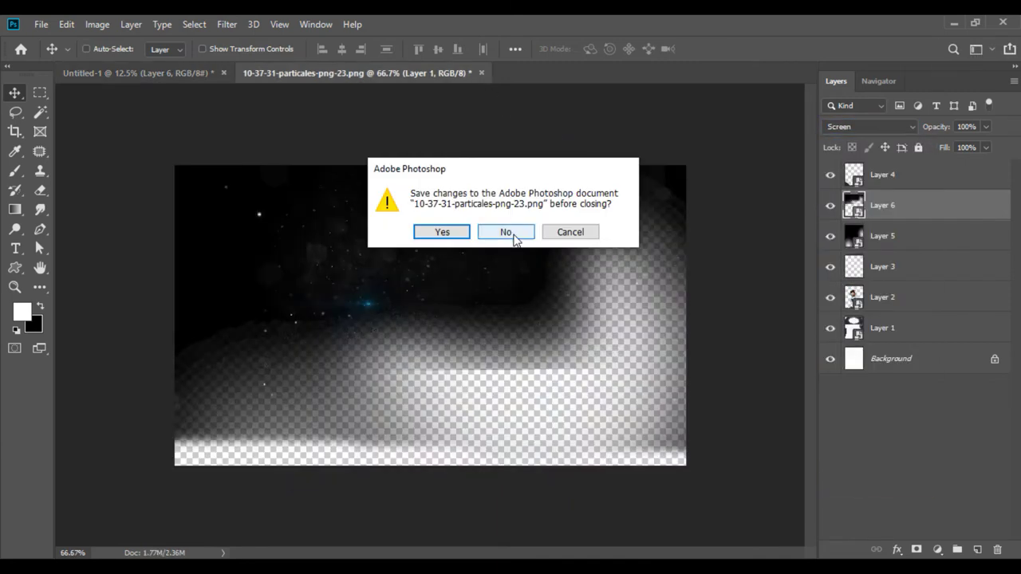
left_click(513, 236)
left_click(884, 302)
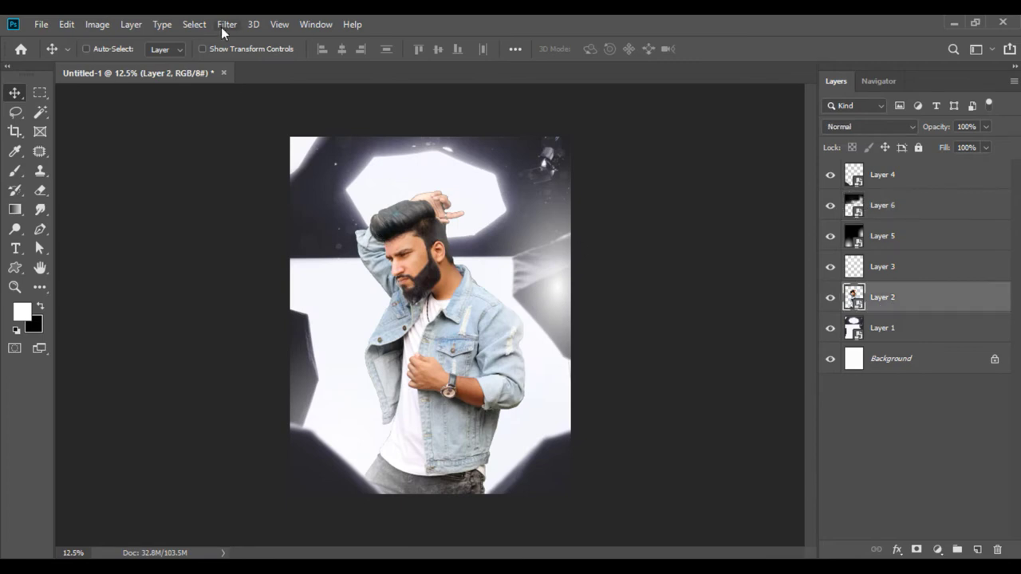
Step: In Camera Raw on Layer 2, set Highlights -48, Shadows +7 and slightly deeper Blacks
left_click(223, 24)
left_click(259, 114)
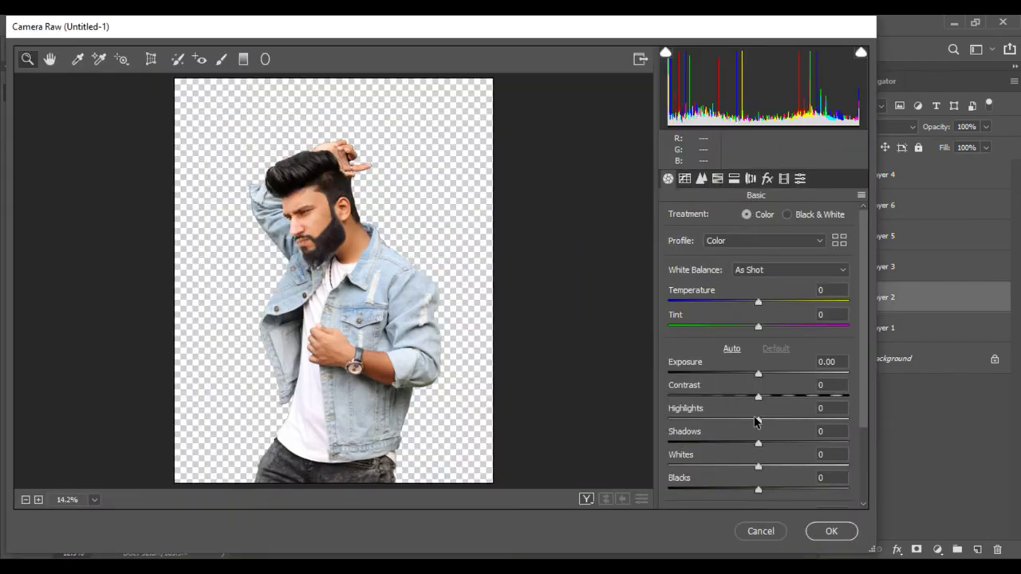
left_click_drag(726, 423, 714, 420)
left_click_drag(755, 450, 764, 450)
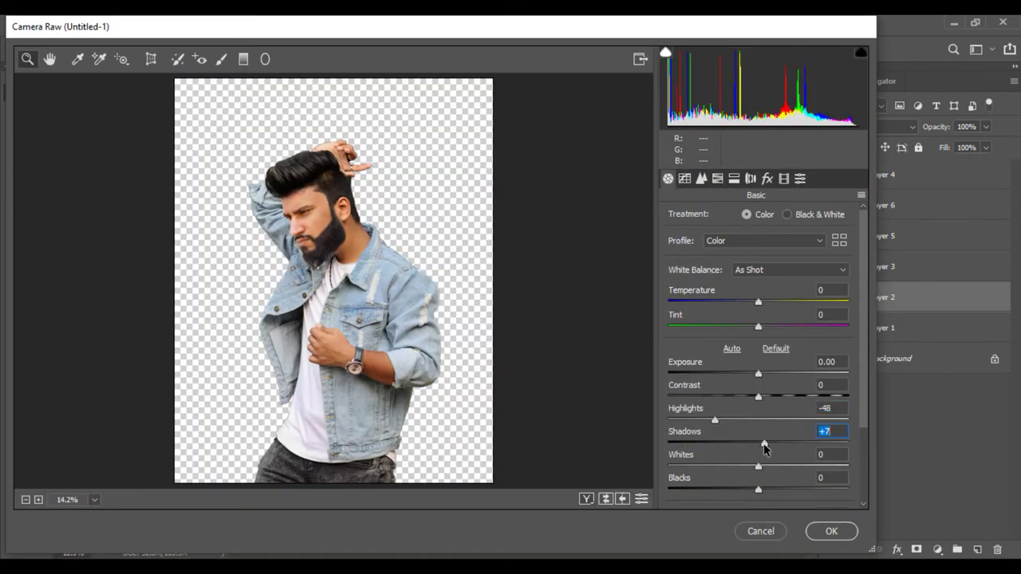
left_click_drag(758, 489, 749, 489)
Step: Brighten the orange luminance in HSL and apply the Camera Raw filter
left_click(718, 179)
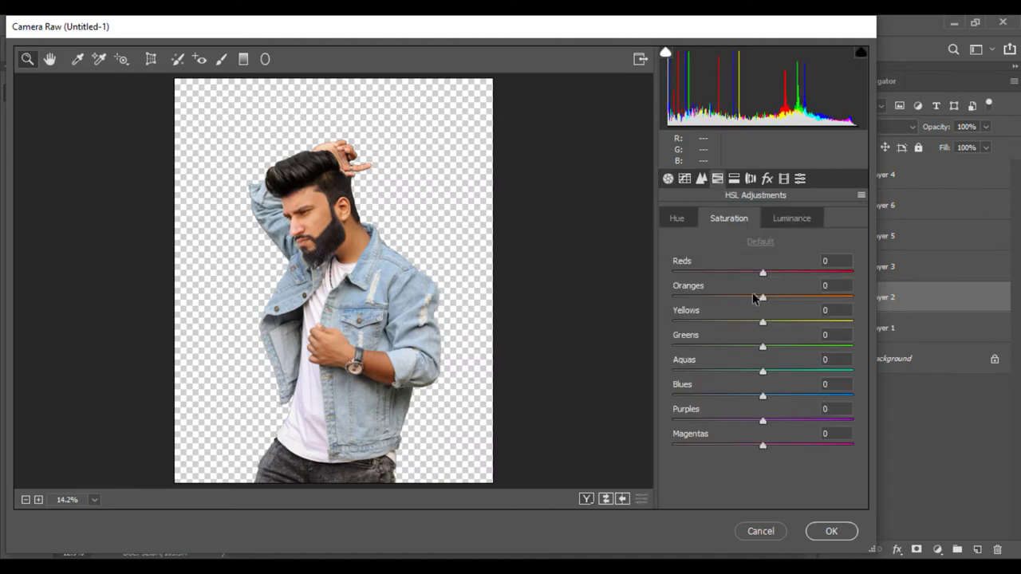
left_click(764, 229)
left_click_drag(763, 297, 777, 298)
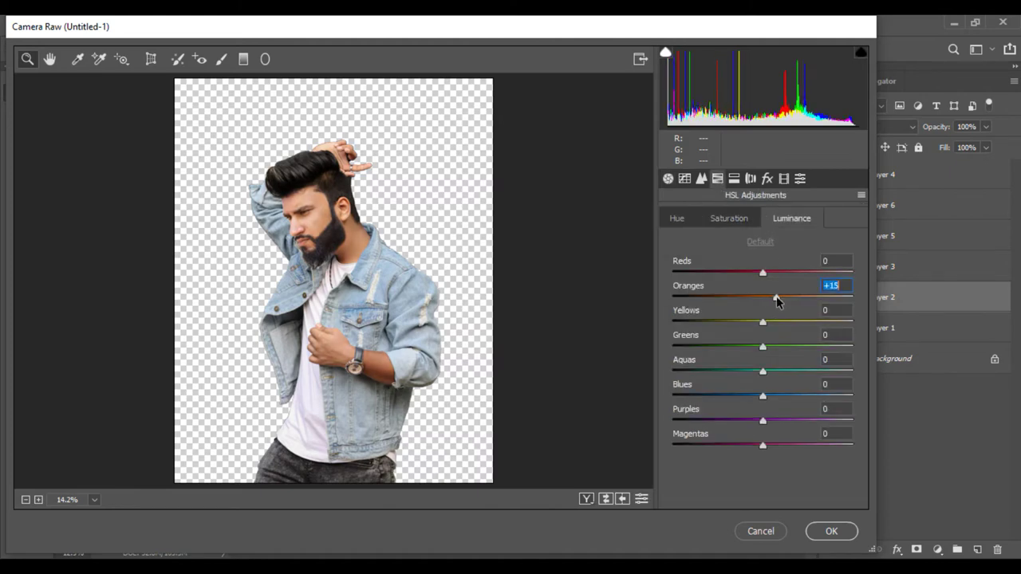
left_click(726, 217)
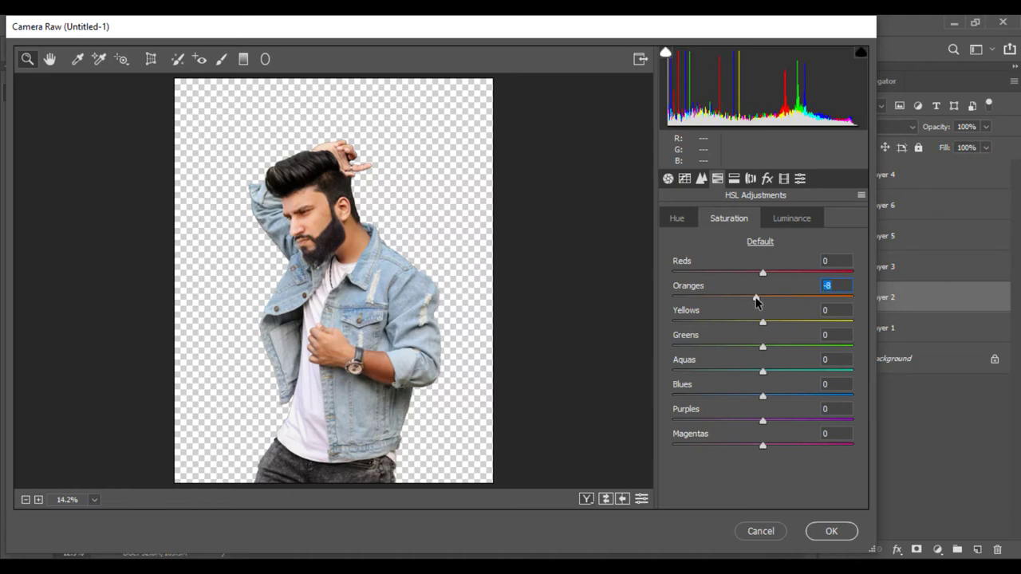
left_click(783, 228)
left_click_drag(772, 298, 775, 300)
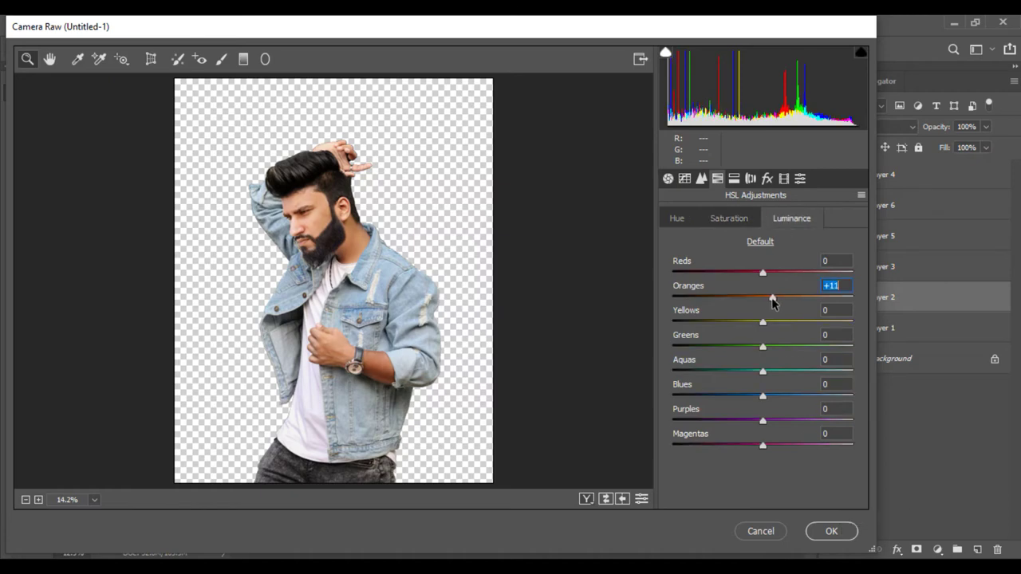
left_click(730, 221)
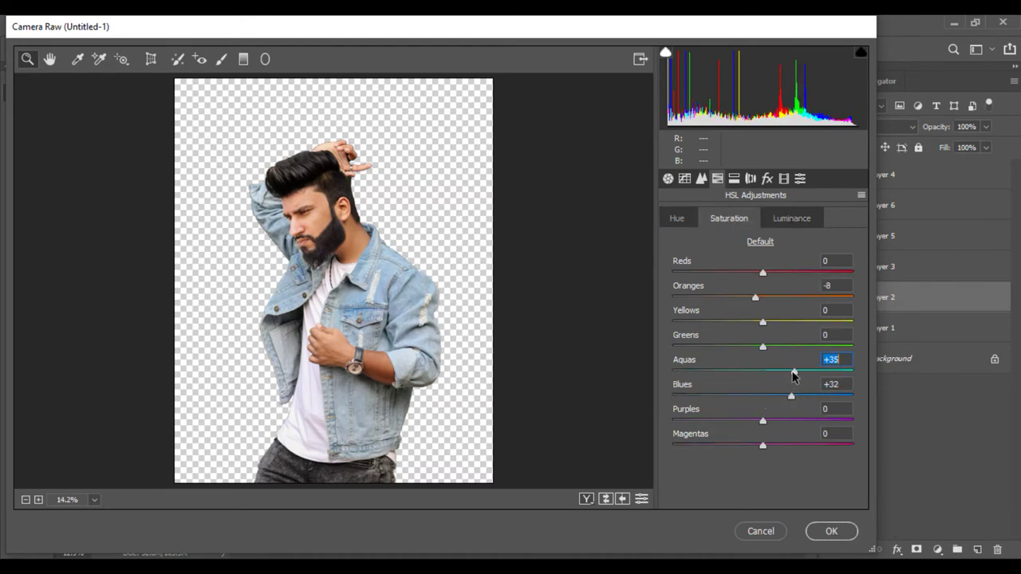
left_click(827, 532)
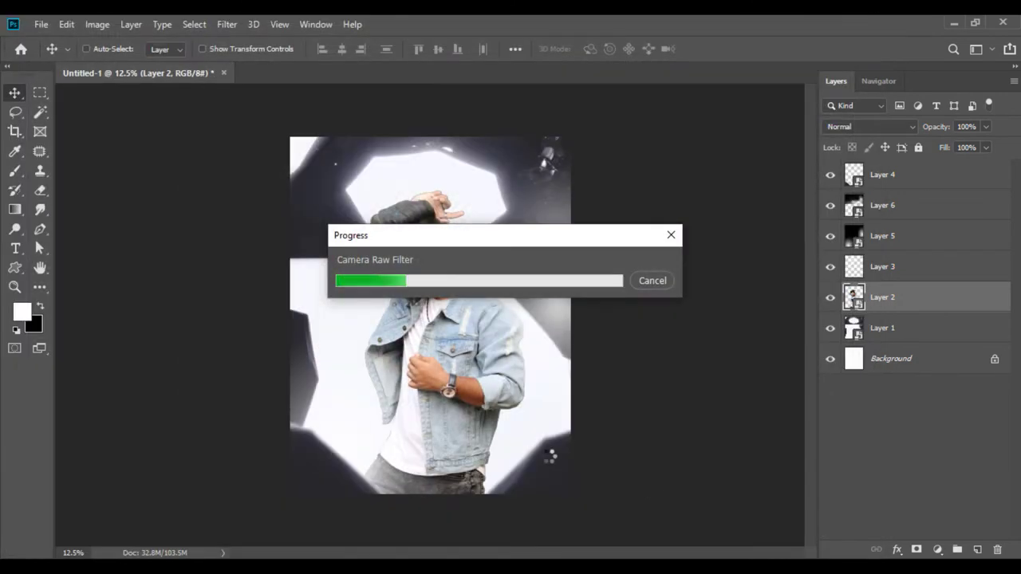
Step: Merge all visible layers and duplicate the merged Background layer
right_click(884, 303)
left_click(725, 474)
left_click_drag(892, 183, 977, 550)
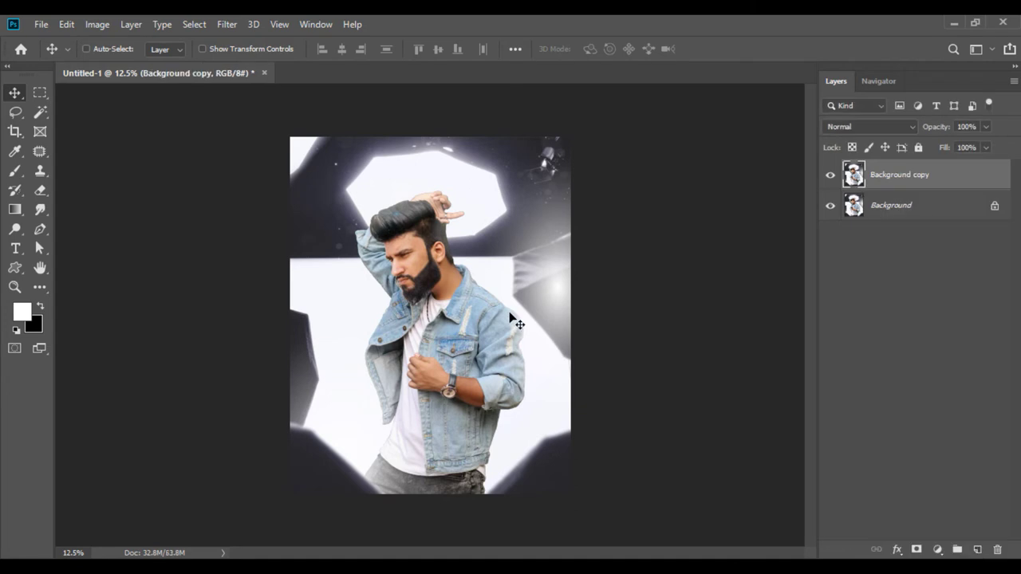
left_click(227, 23)
left_click(259, 113)
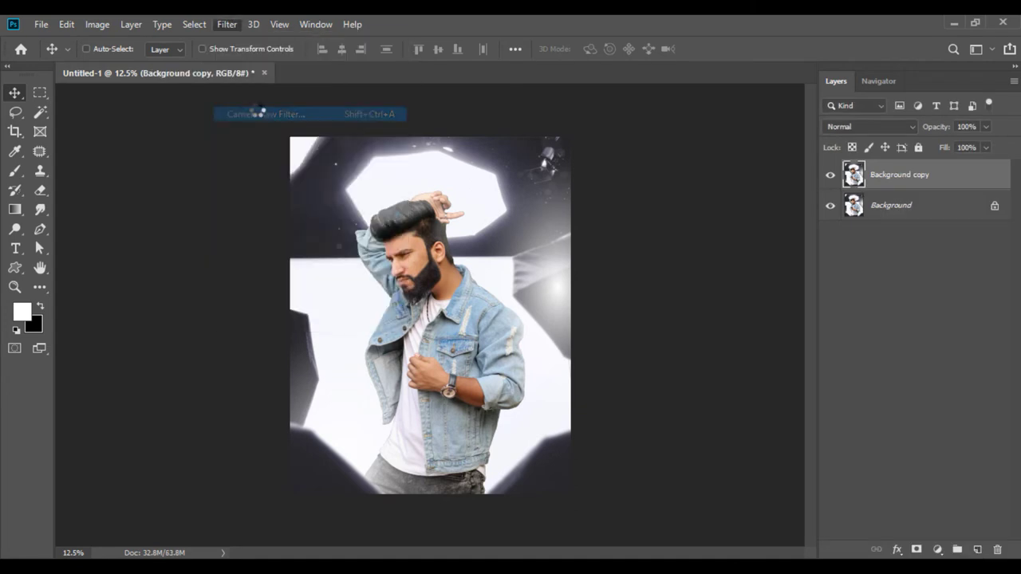
Step: Apply Auto tone, Clarity +42, HSL saturation Oranges -13 and Blues +22 to Background copy
left_click(731, 349)
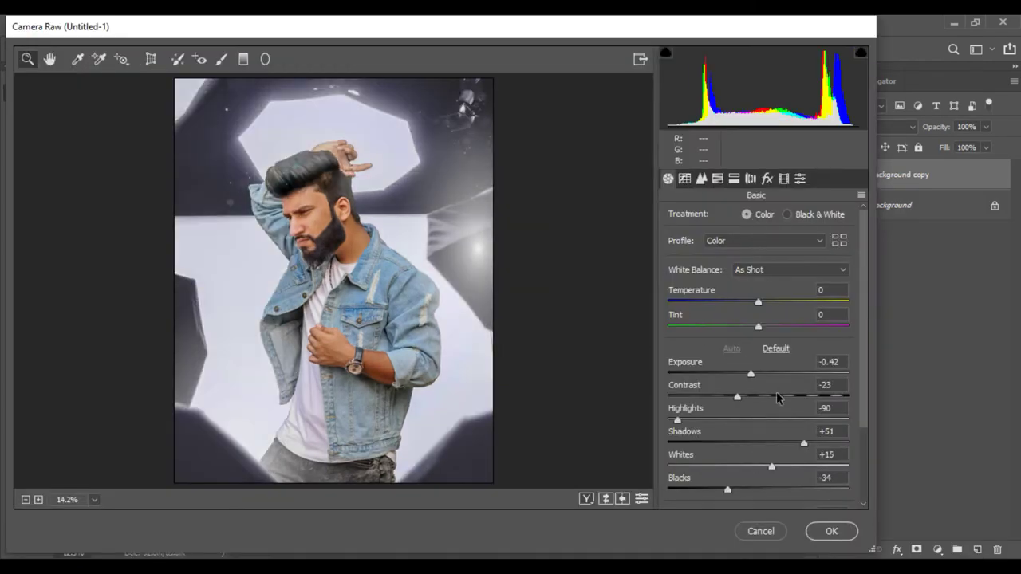
scroll(722, 440, "down", 3)
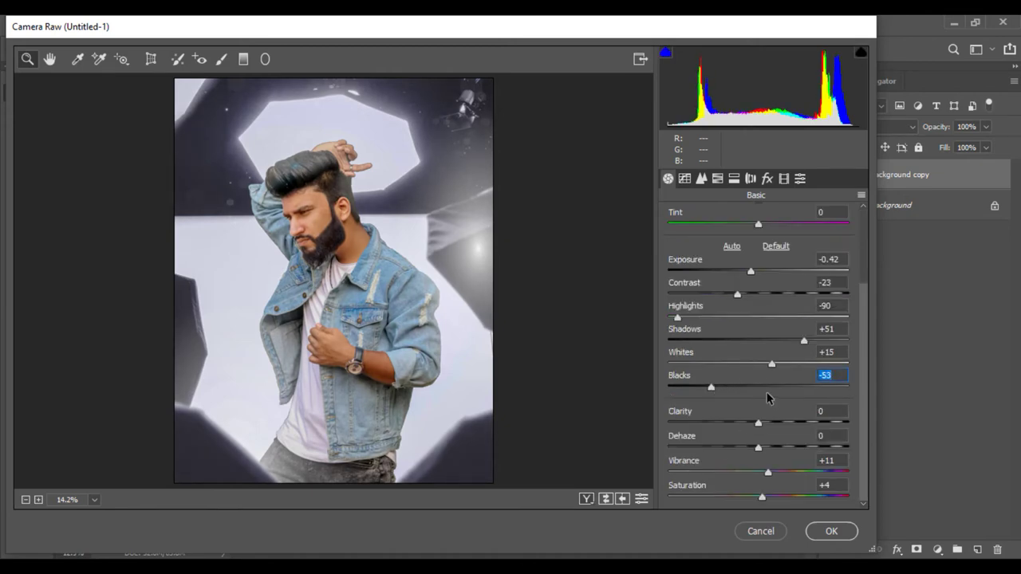
left_click_drag(757, 426, 781, 426)
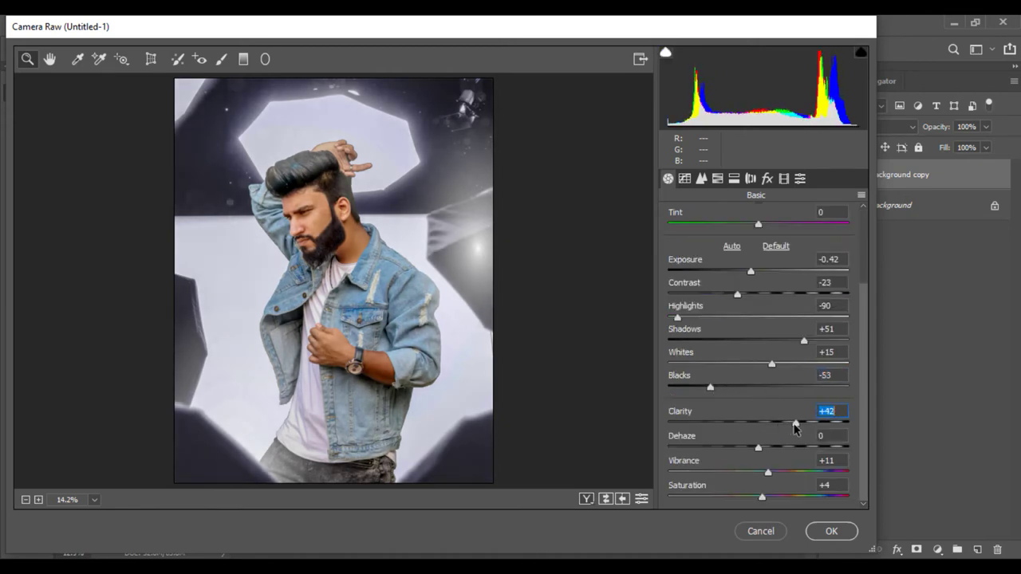
scroll(861, 390, "up", 3)
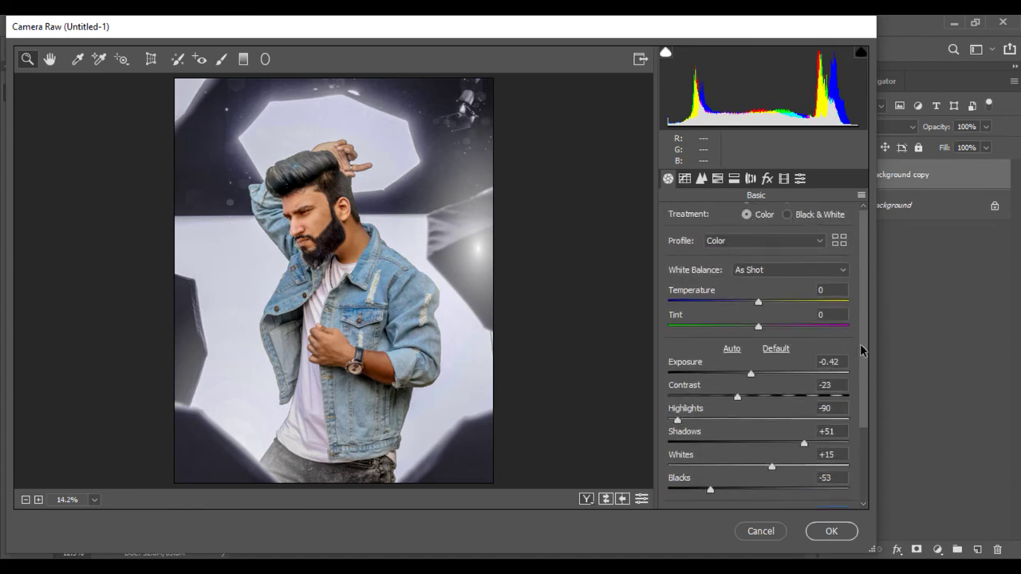
left_click(718, 180)
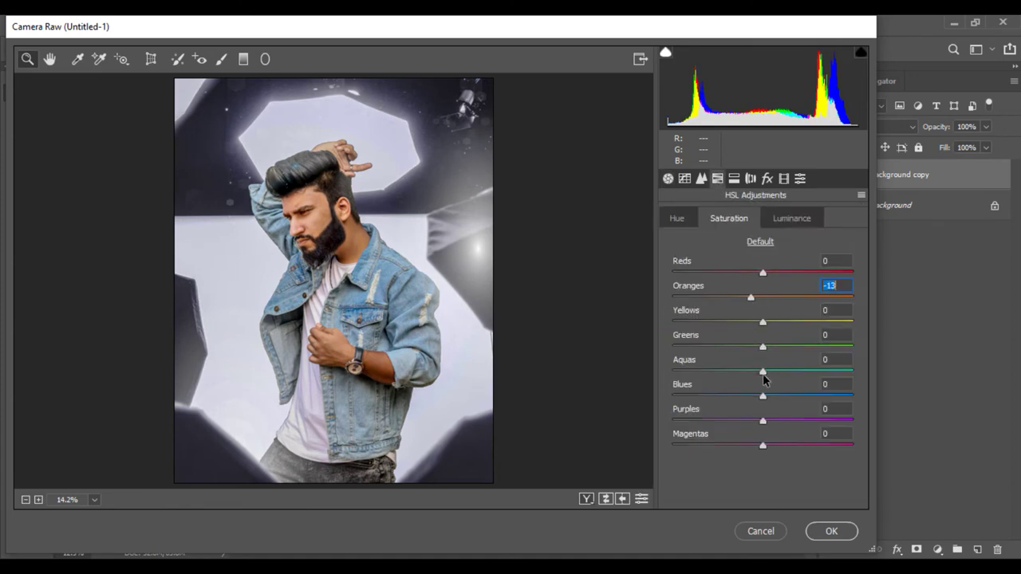
left_click(826, 531)
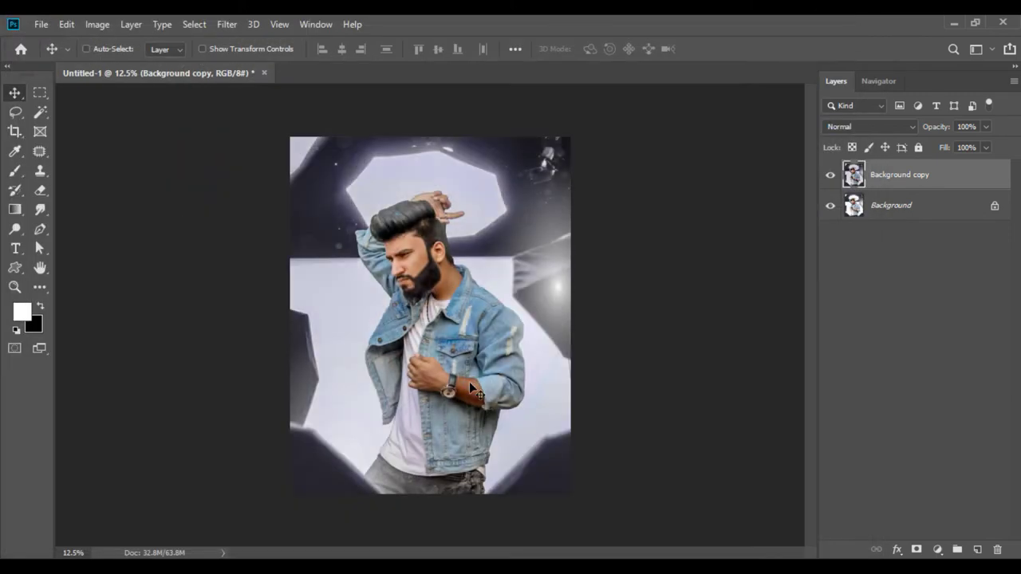
Step: Add a new Overlay-mode layer filled with 50% Gray on top
left_click(977, 550)
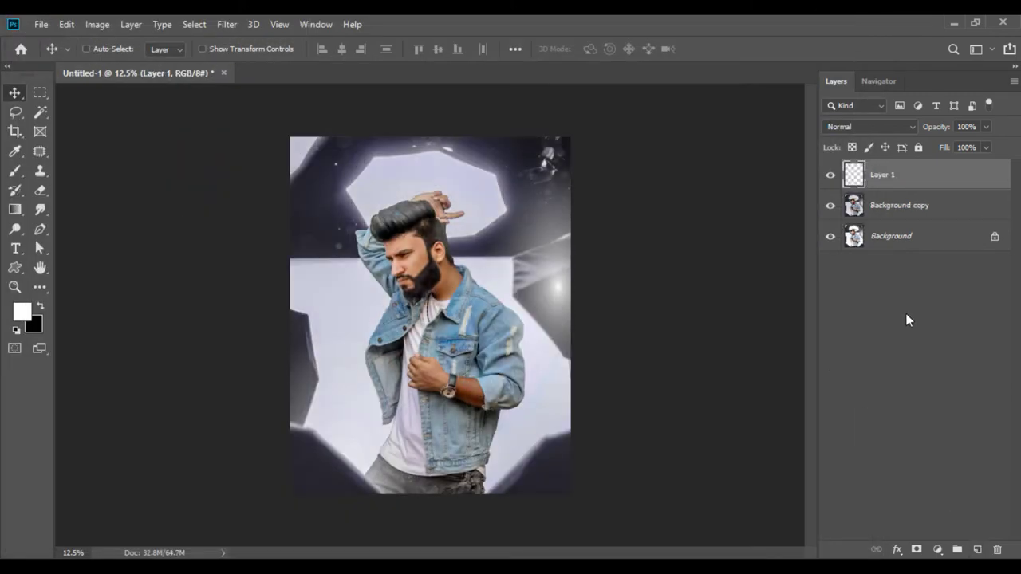
left_click(858, 124)
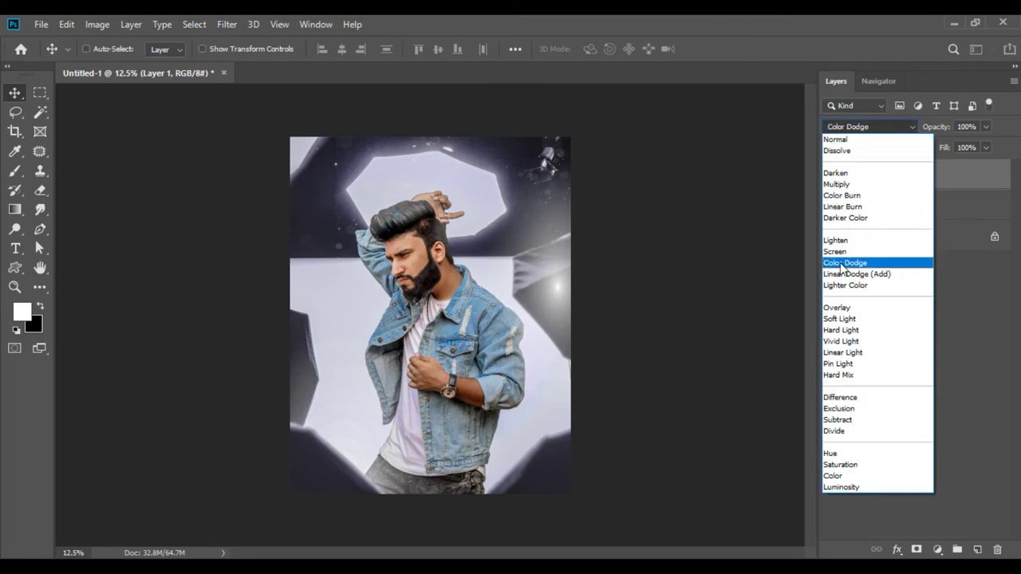
left_click(840, 308)
left_click(67, 24)
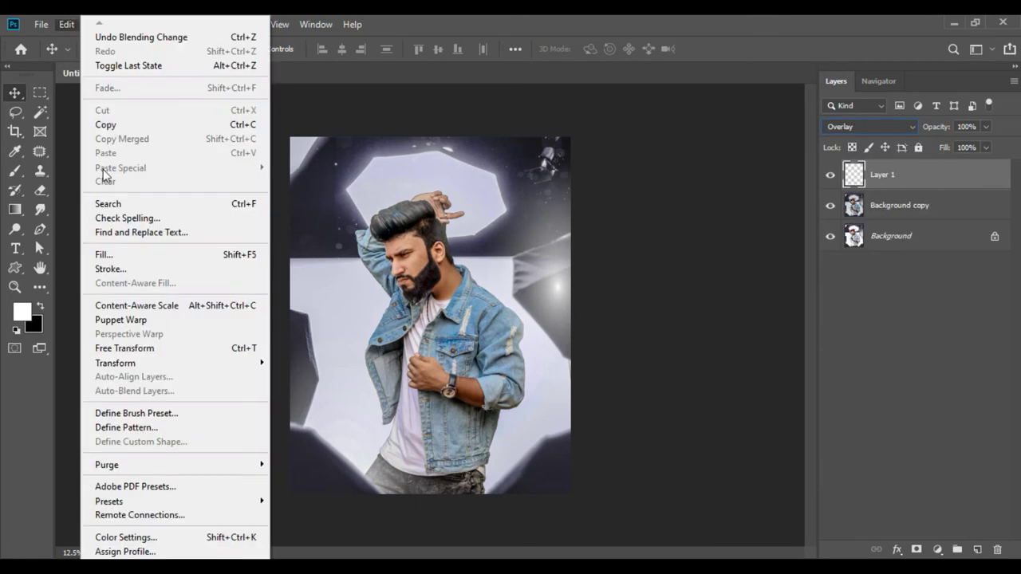
left_click(136, 255)
left_click(600, 148)
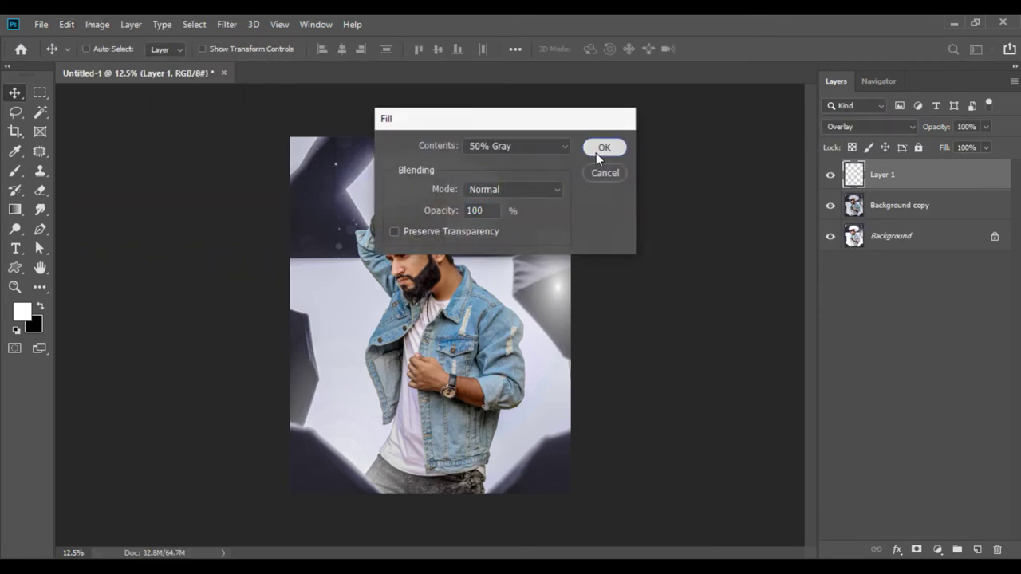
left_click(16, 228)
left_click(72, 229)
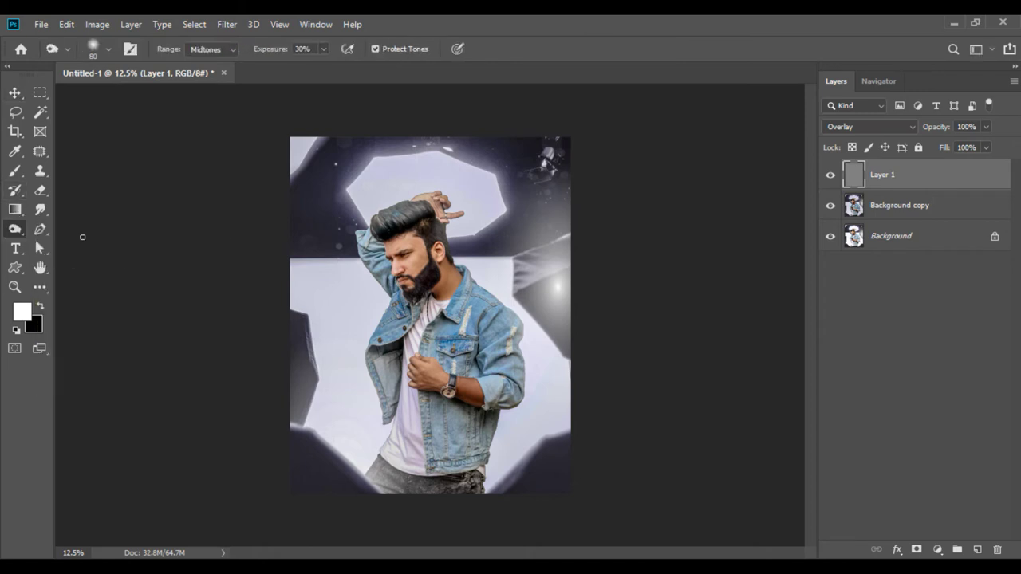
Step: Dodge highlights on the denim jacket and burn darker areas with a 175 brush
key("ctrl+plus")
mouse_move(507, 300)
left_mouse_down()
mouse_move(558, 415)
mouse_move(606, 479)
mouse_move(363, 375)
mouse_move(368, 289)
mouse_move(463, 249)
left_mouse_up()
right_click(19, 229)
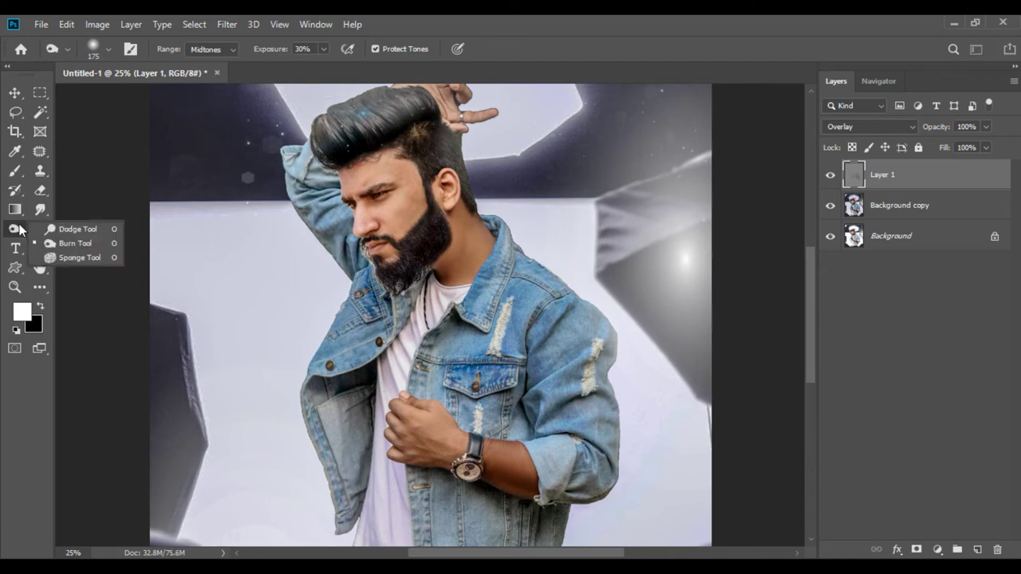
left_click(58, 232)
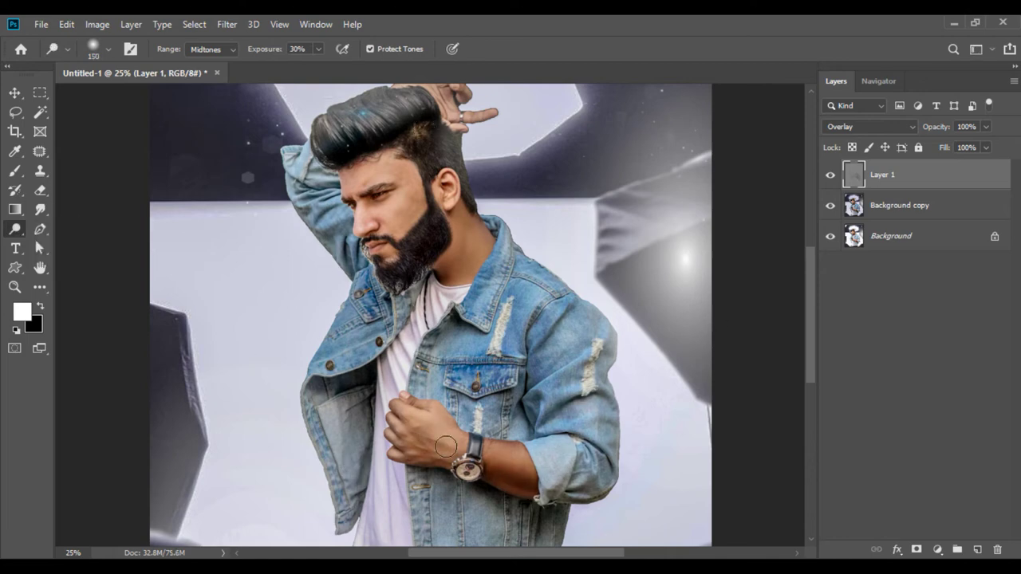
scroll(343, 328, "down", 5)
right_click(17, 230)
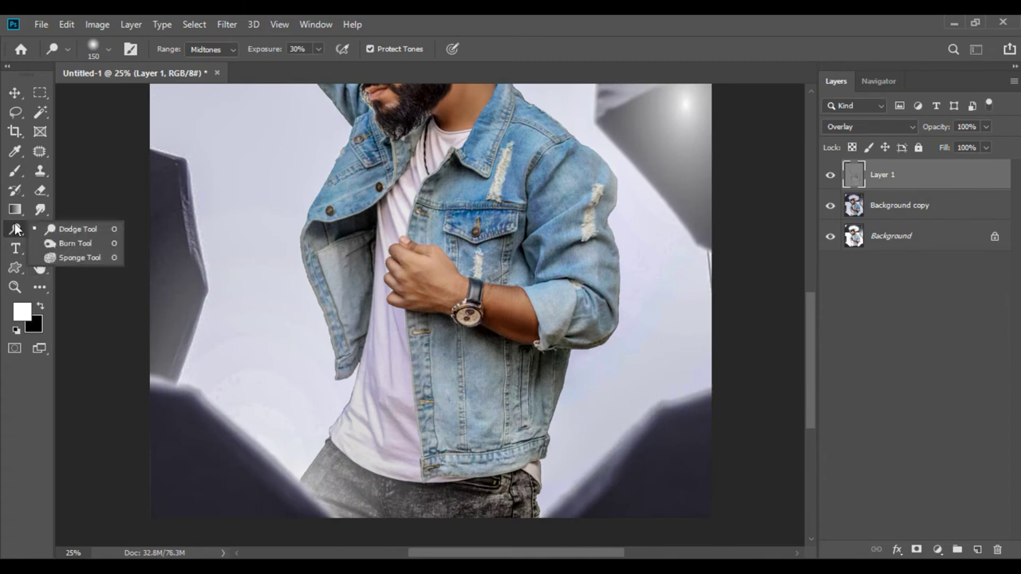
left_click(64, 243)
key("bracketright")
scroll(464, 214, "up", 3)
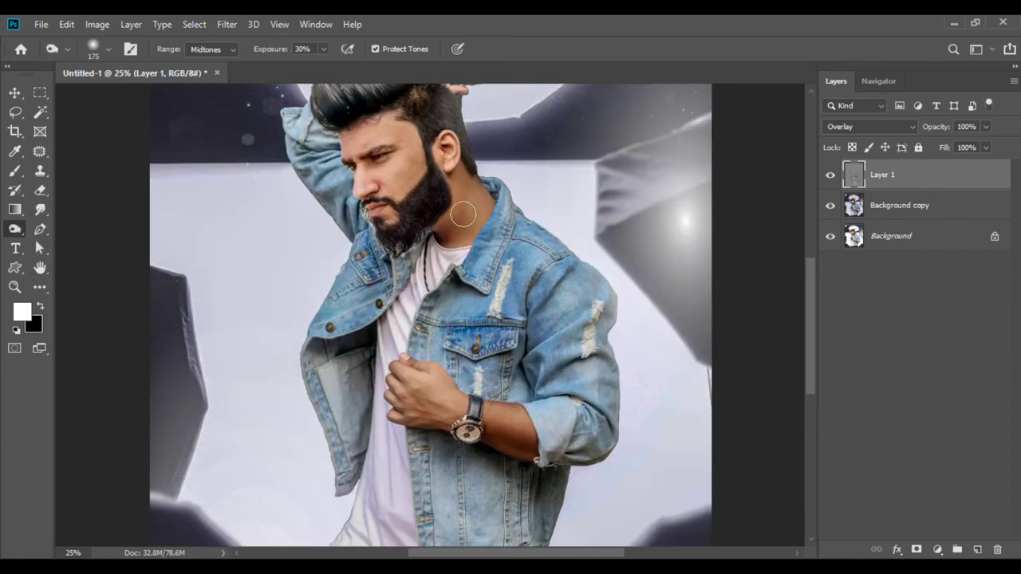
right_click(16, 229)
left_click(53, 228)
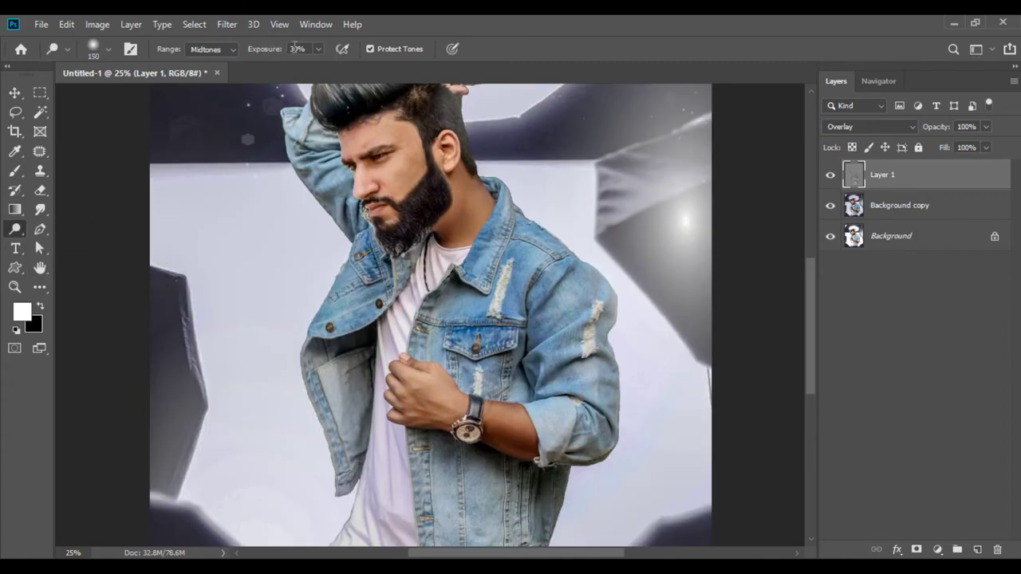
key("v")
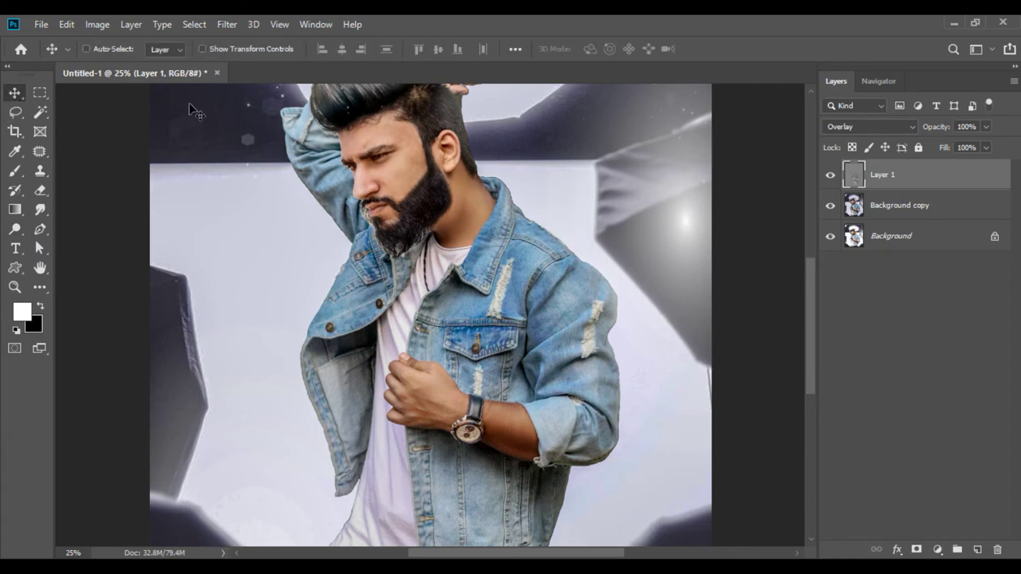
key("ctrl+minus")
Step: Flatten the image and open 10-37-37-DSLR-png.png as a new document
right_click(881, 187)
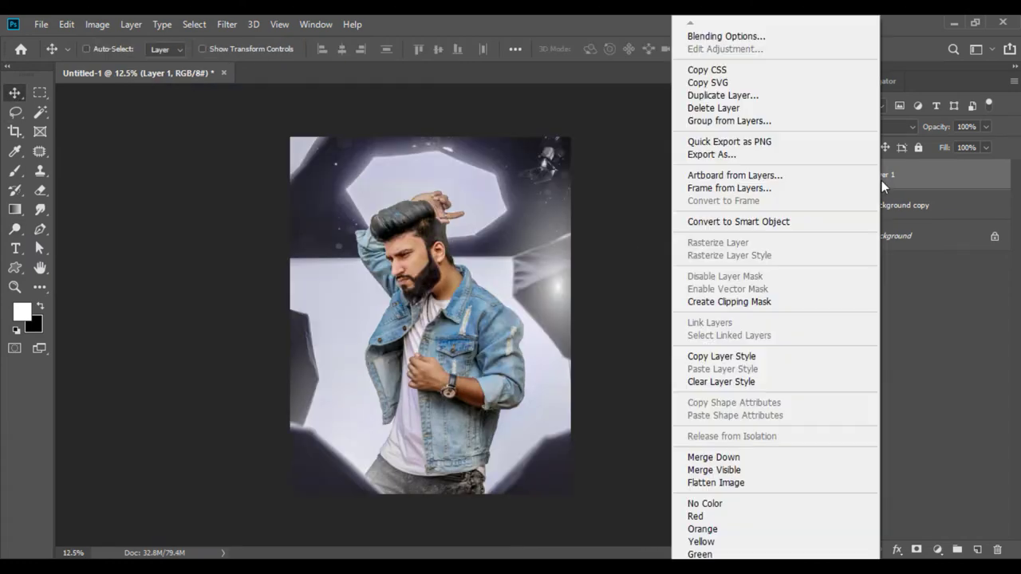
left_click(746, 470)
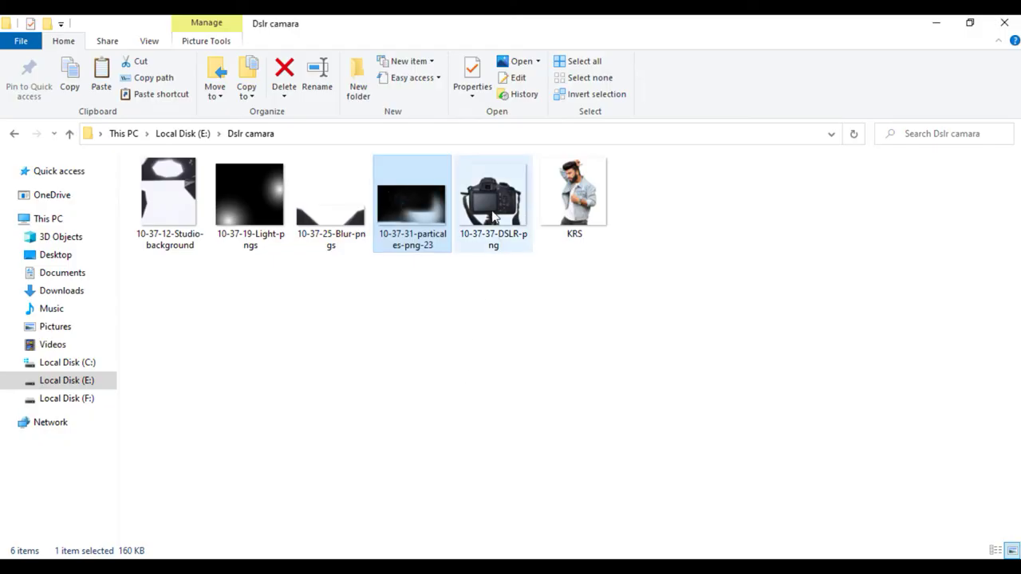
left_click_drag(494, 215, 324, 71)
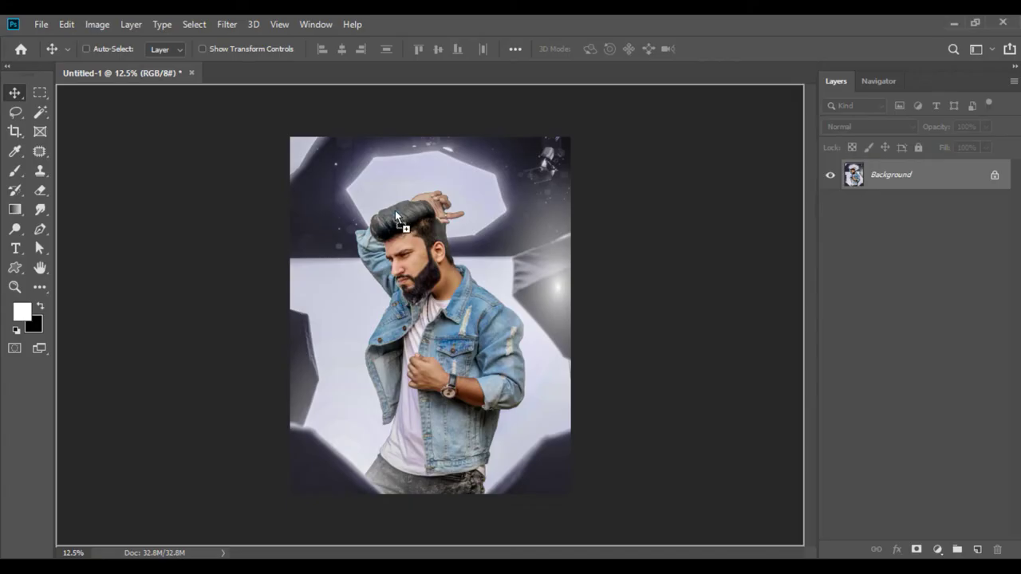
right_click(893, 171)
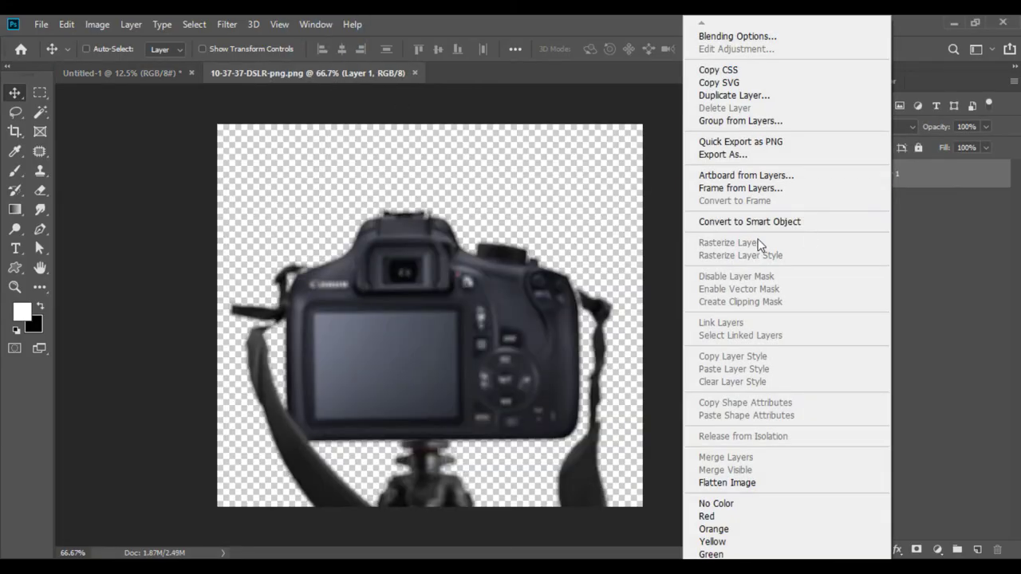
Step: Bring the camera into the portrait as a smart object and start a proportional free transform
left_click(757, 222)
left_click_drag(433, 358, 355, 232)
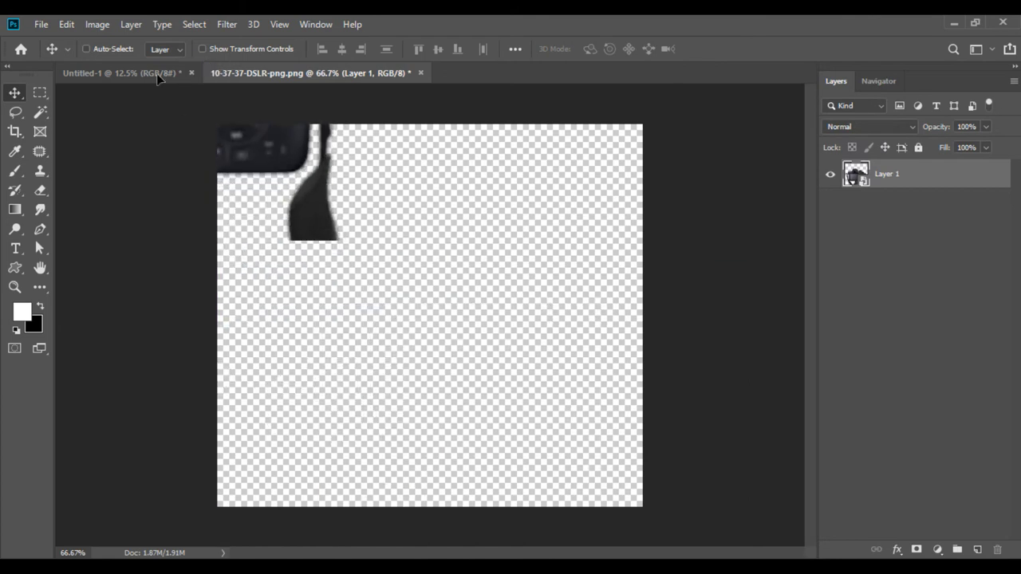
left_click(66, 24)
left_click(140, 347)
left_click(319, 49)
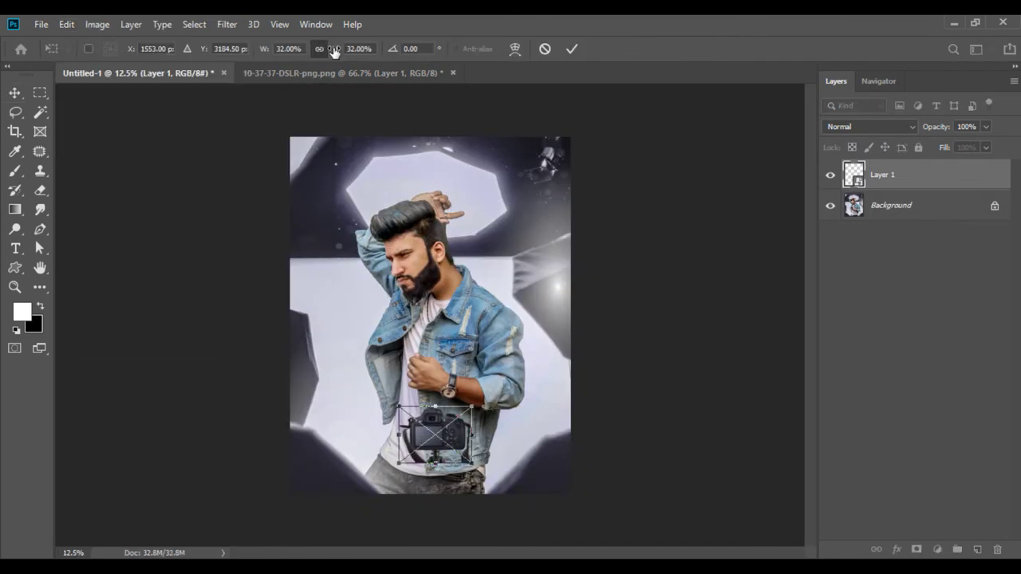
left_click_drag(336, 49, 360, 61)
Step: Scale the camera to 60% at the bottom centre and duplicate the Background layer
left_click_drag(443, 408, 447, 411)
left_click_drag(338, 51, 327, 48)
left_click_drag(431, 431, 431, 437)
left_click(14, 94)
left_click_drag(889, 205, 977, 550)
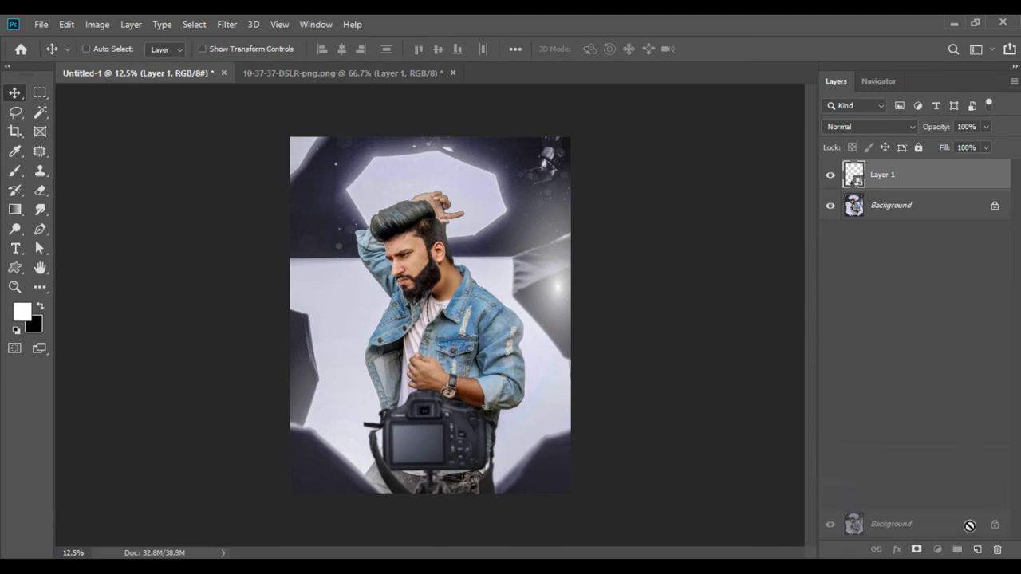
left_click(66, 24)
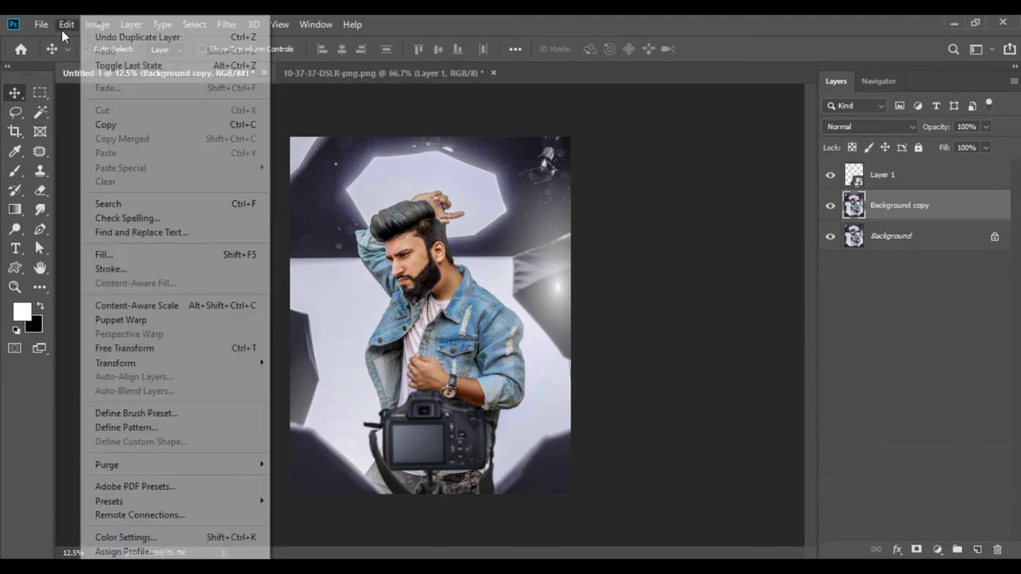
Step: Shrink the Background copy to about 20% and move it above Layer 1 onto the camera screen
left_click(194, 347)
left_click_drag(257, 48, 215, 49)
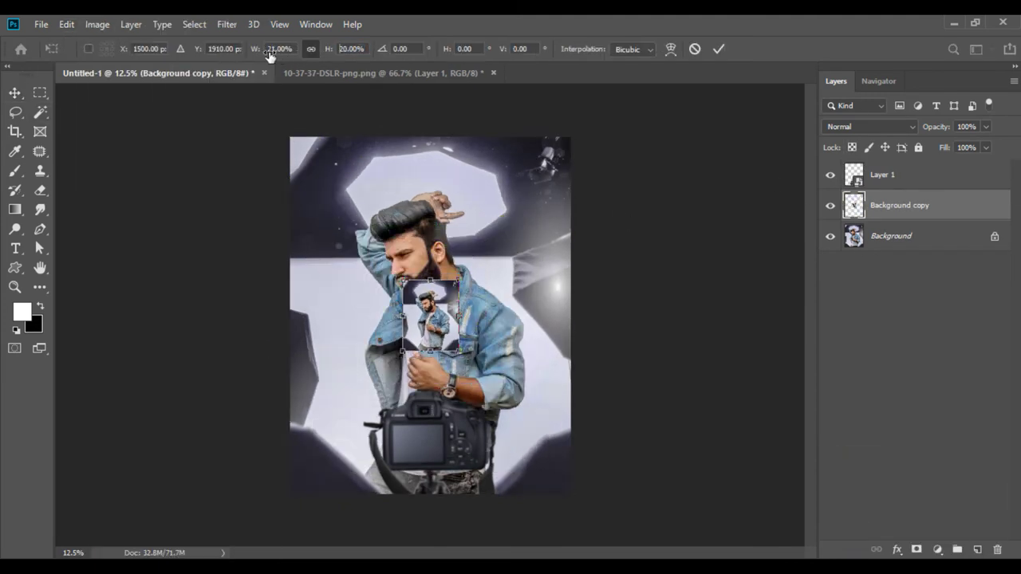
key("Return")
left_click_drag(888, 206, 878, 172)
left_click_drag(437, 315, 437, 431)
Step: Set the mini-photo's fill to 40% and marquee-select the strip below the camera screen
key("ctrl+plus")
key("ctrl+plus")
key("ctrl+plus")
scroll(813, 340, "down", 5)
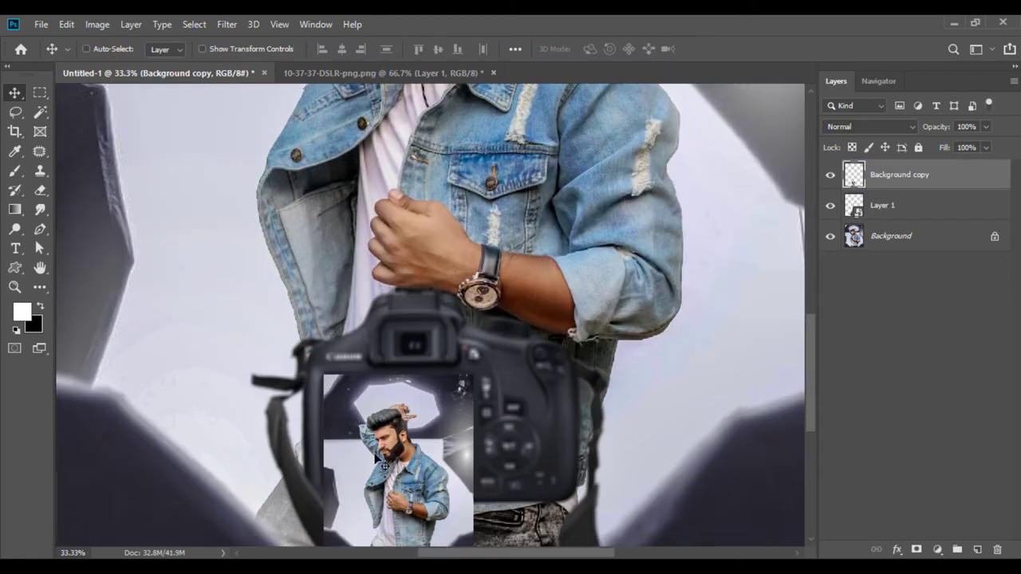
left_click_drag(971, 165, 945, 164)
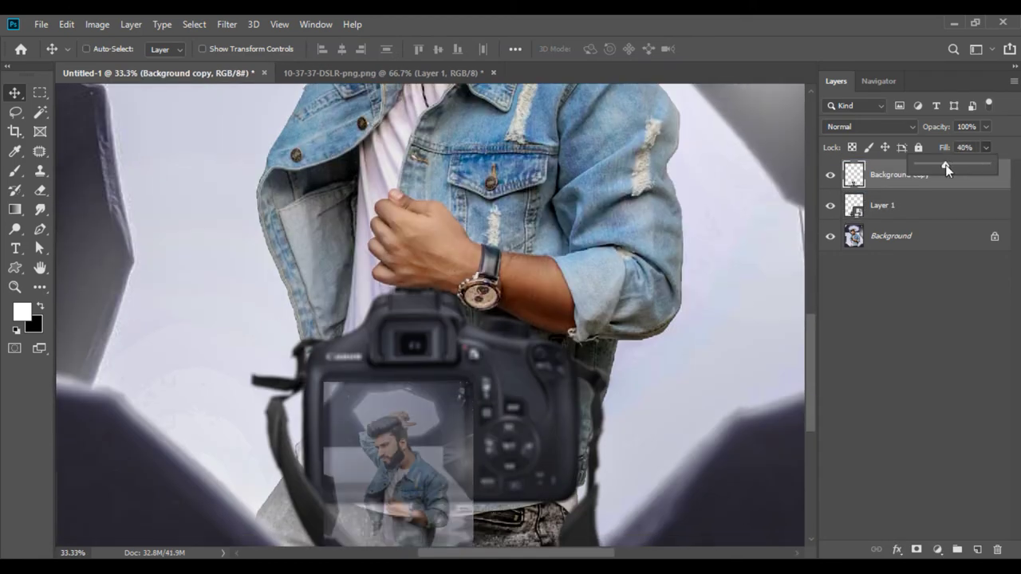
scroll(812, 327, "down", 3)
left_click(40, 93)
left_click_drag(313, 472, 526, 391)
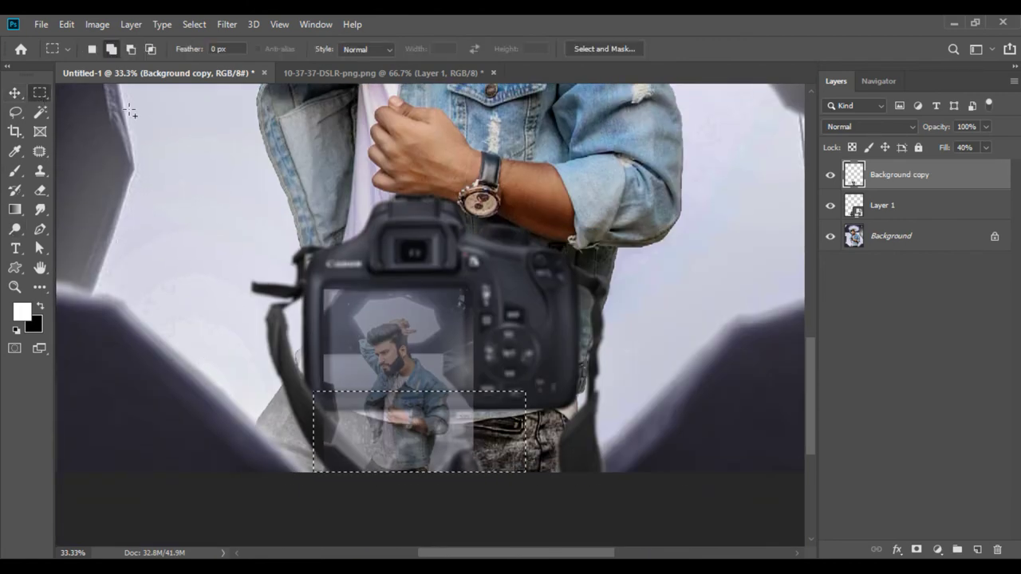
Step: Erase the mini-photo below the camera screen with a 400 px eraser, then deselect
left_click(40, 172)
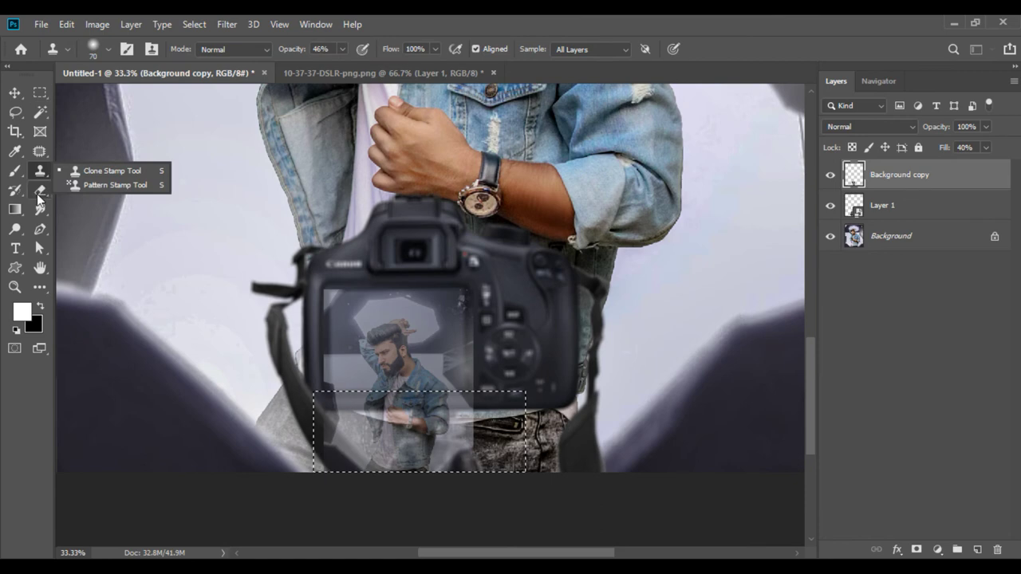
left_click(40, 190)
key("bracketright")
key("bracketright")
key("bracketright")
left_click_drag(331, 433, 477, 455)
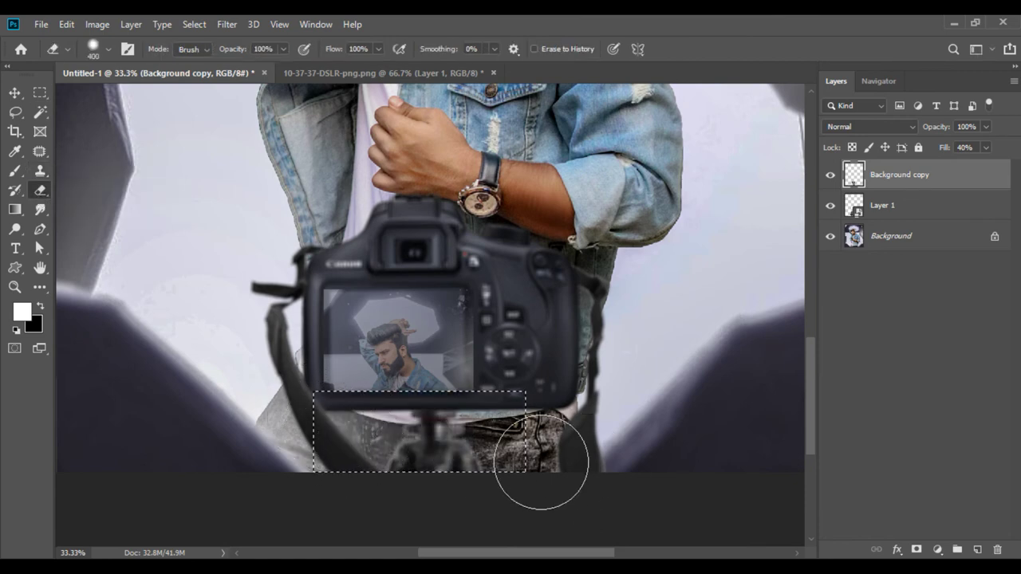
left_click(194, 24)
left_click(214, 55)
Step: With a 34 px eraser, remove the mini-photo spilling over the camera's buttons
right_click(513, 284)
left_click_drag(631, 317, 618, 322)
left_click(505, 260)
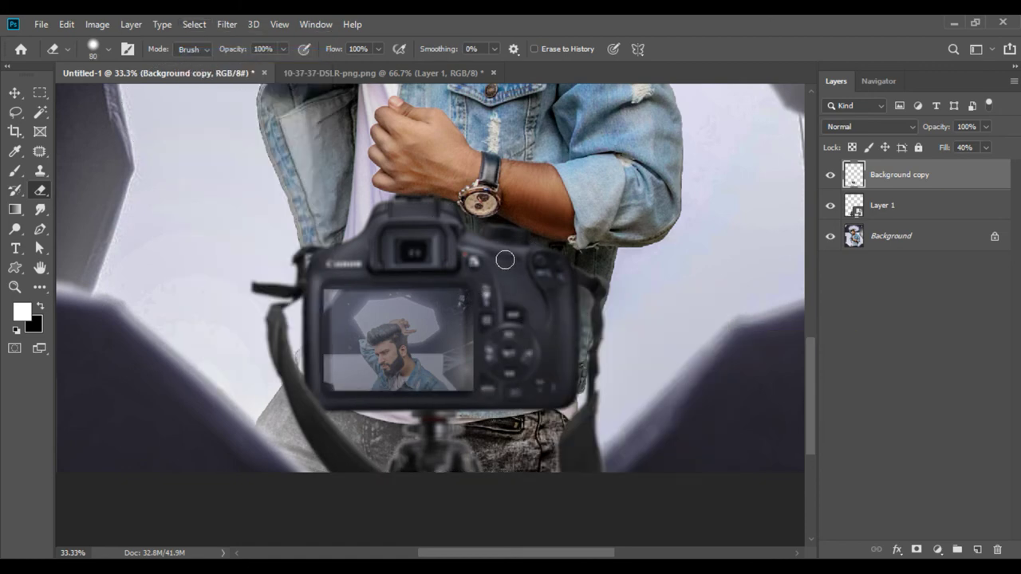
left_click(39, 92)
left_click_drag(508, 273, 467, 404)
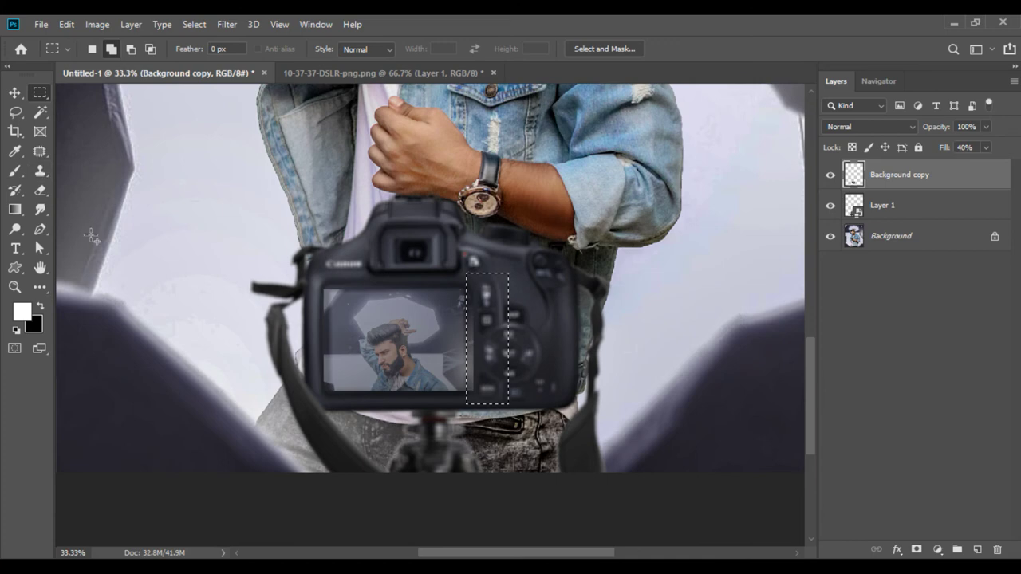
key("e")
Step: Deselect and restore the mini-photo's fill to 100%
key("v")
left_click(194, 28)
left_click(205, 52)
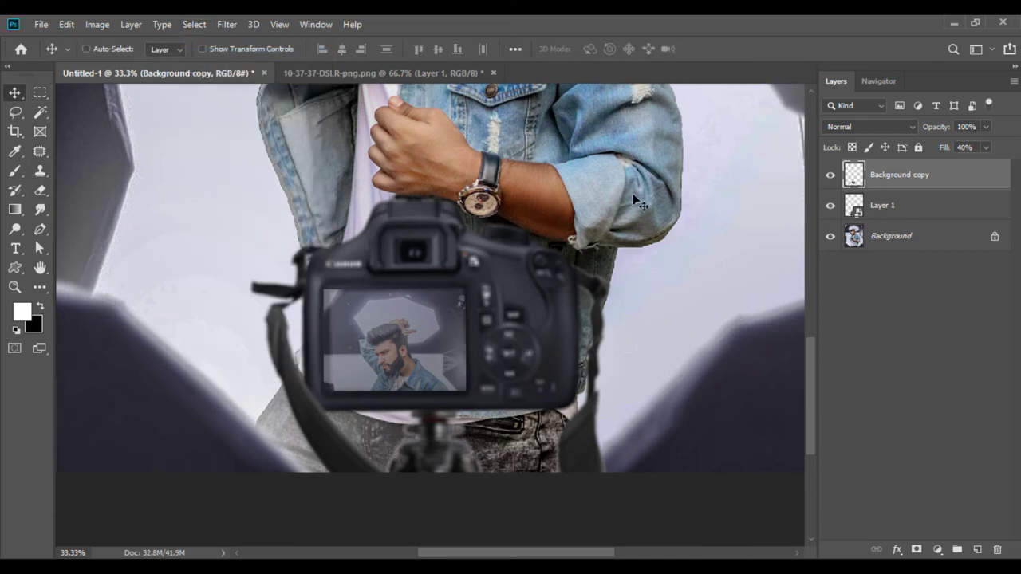
left_click(987, 149)
left_click_drag(971, 164, 1013, 164)
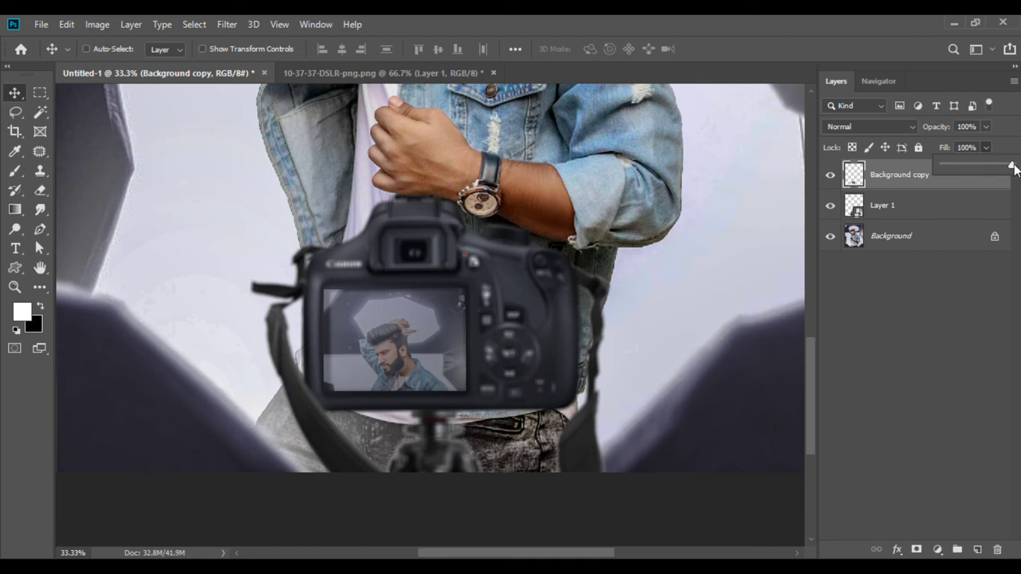
left_click(883, 183)
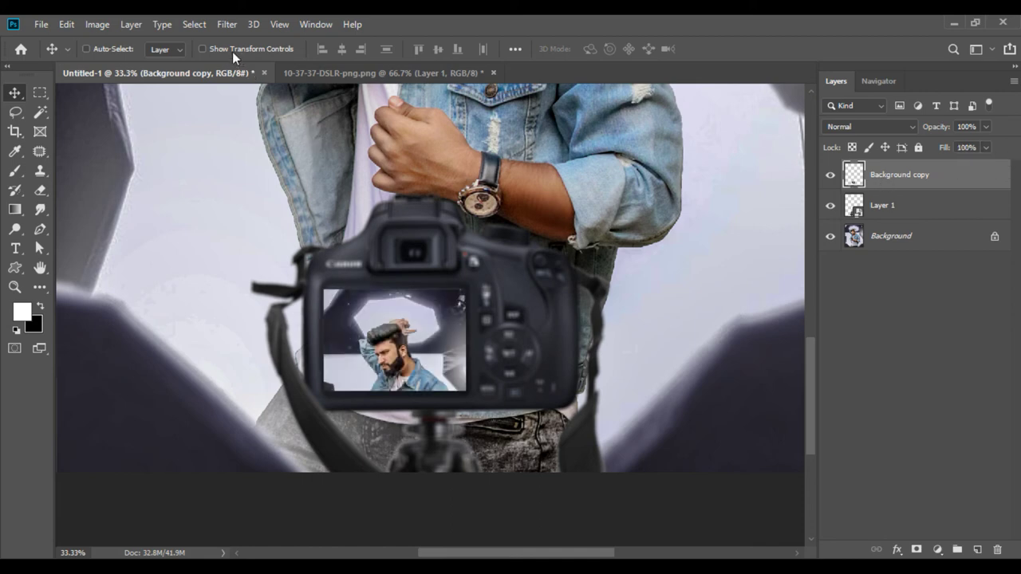
left_click(226, 24)
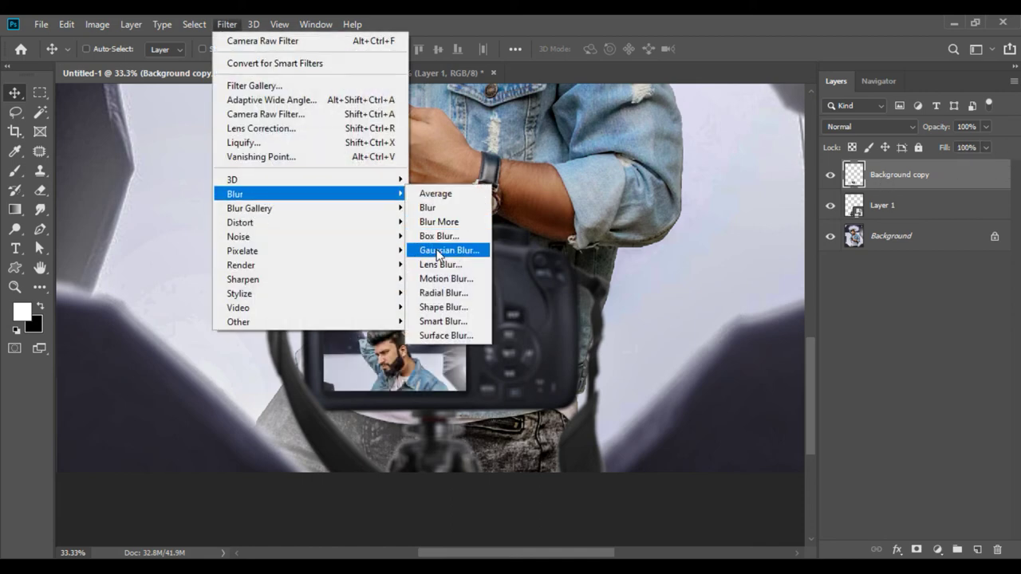
Step: Apply a 15-pixel Gaussian Blur to the mini-photo on the camera screen
left_click(439, 252)
type("5")
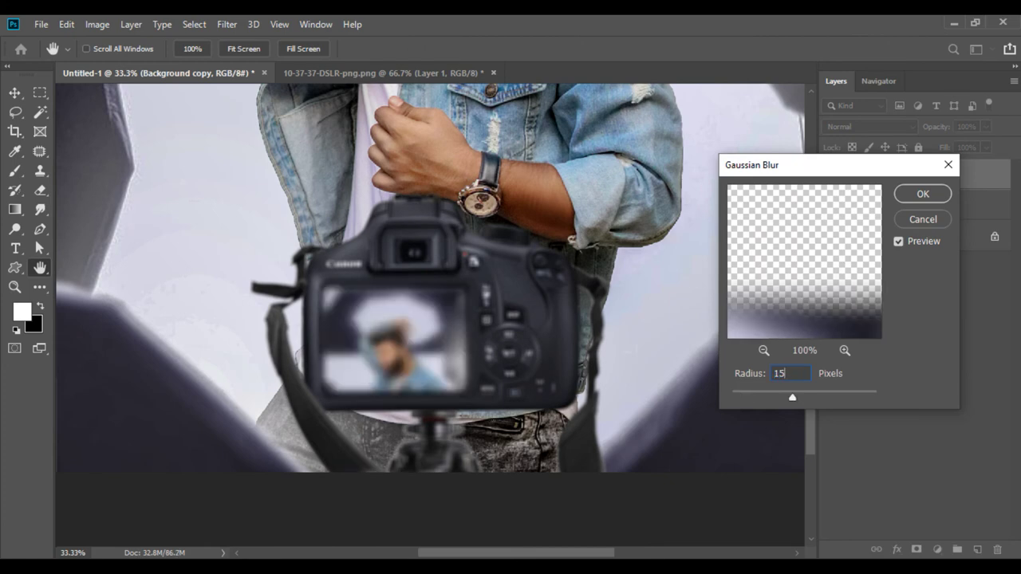
left_click(915, 197)
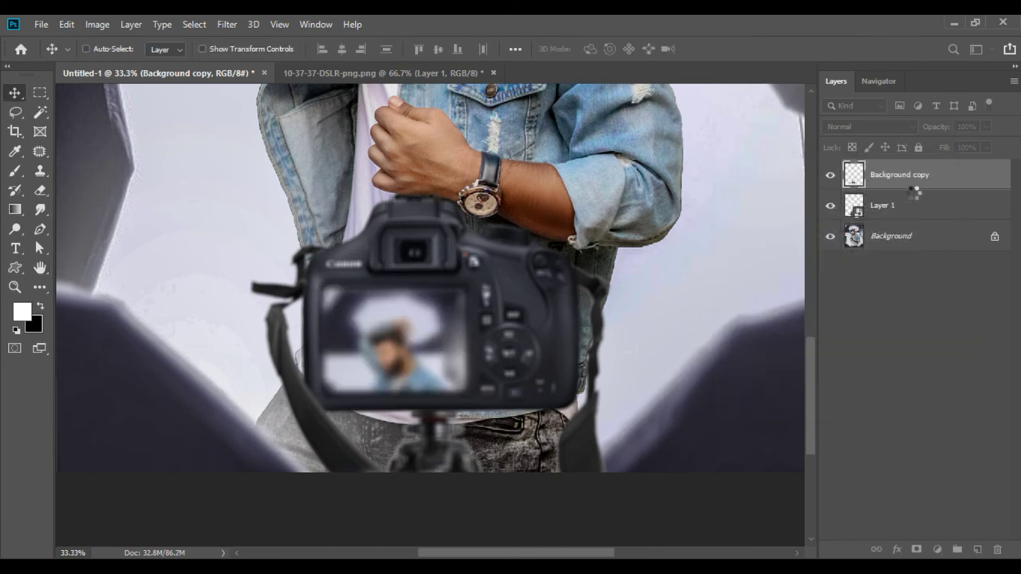
key("ctrl+minus")
key("ctrl+minus")
key("ctrl+minus")
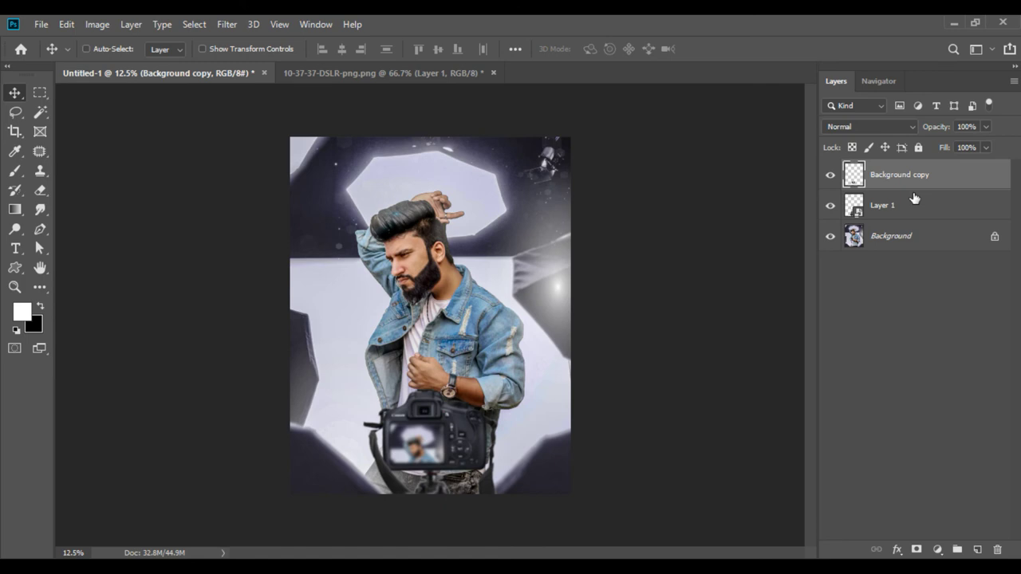
Step: Close the DSLR camera image without saving and merge all visible layers
left_click(493, 74)
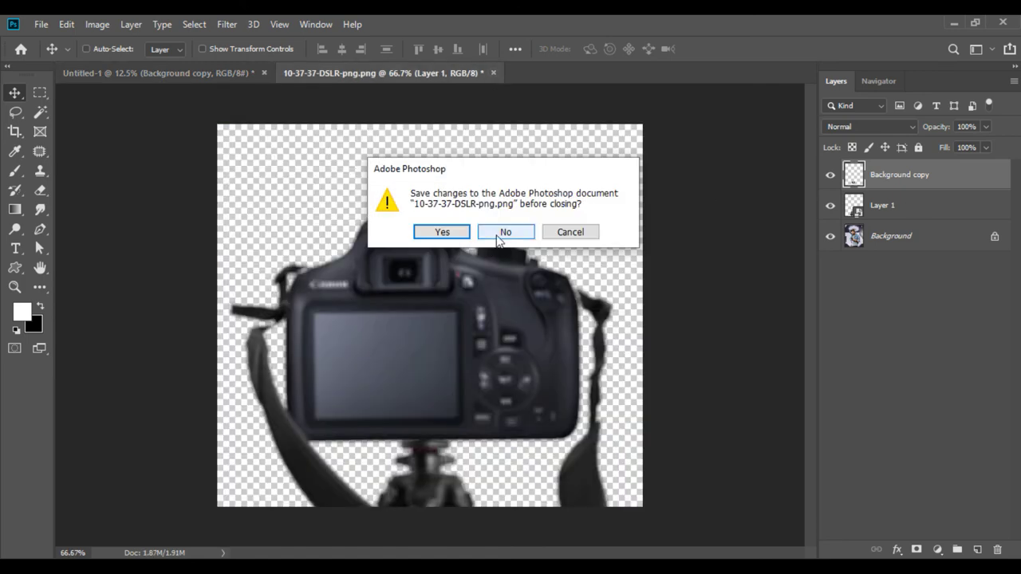
left_click(496, 232)
right_click(914, 173)
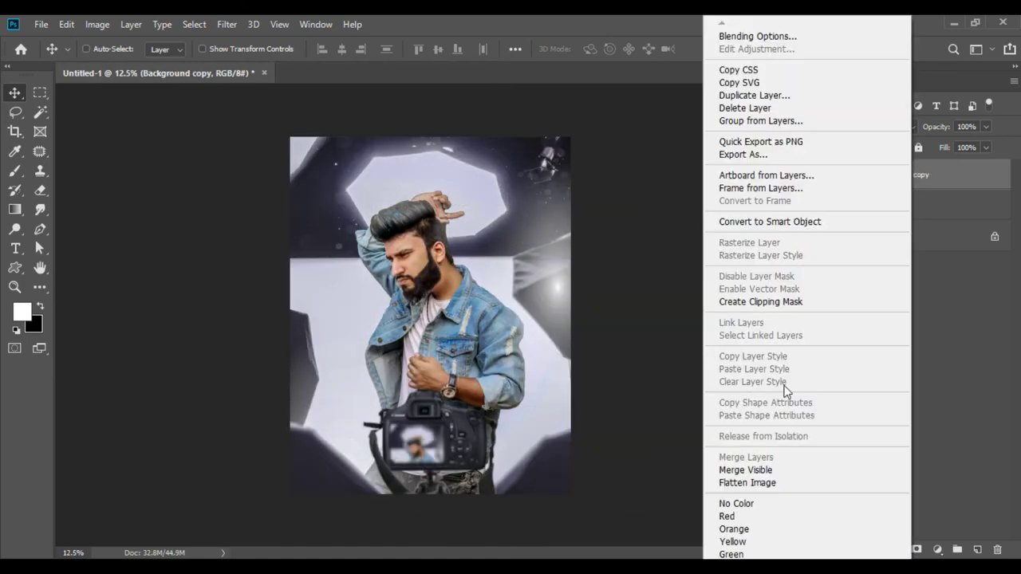
left_click(771, 470)
left_click(938, 550)
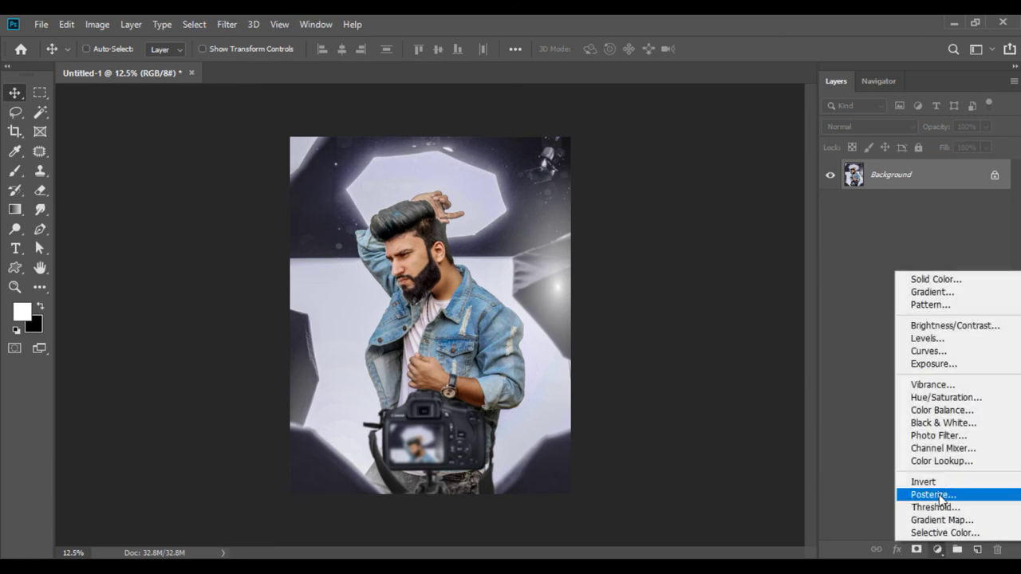
Step: Add an Orange and Teal Color Lookup adjustment at 50% fill
left_click(940, 460)
left_click(755, 200)
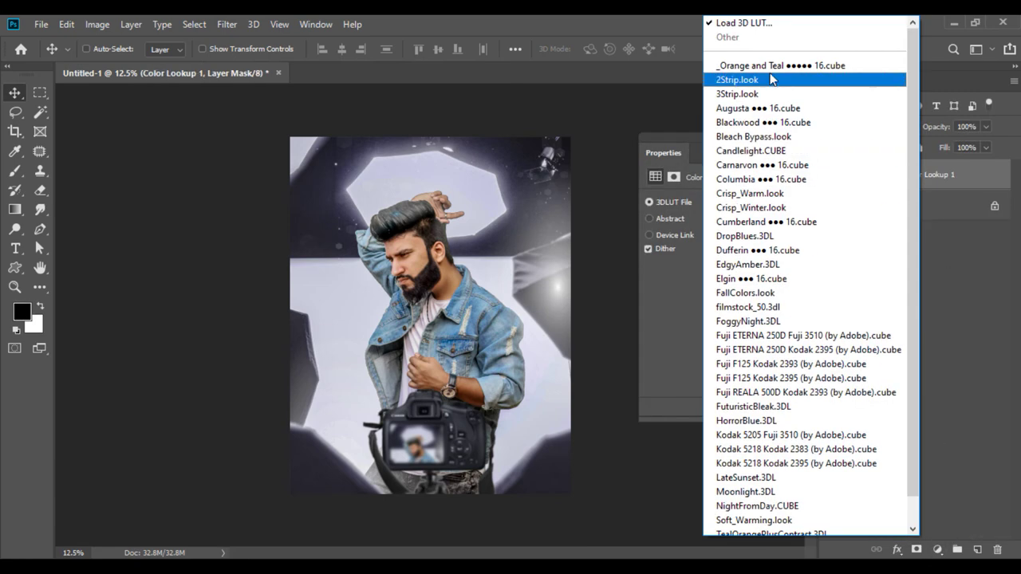
left_click(772, 66)
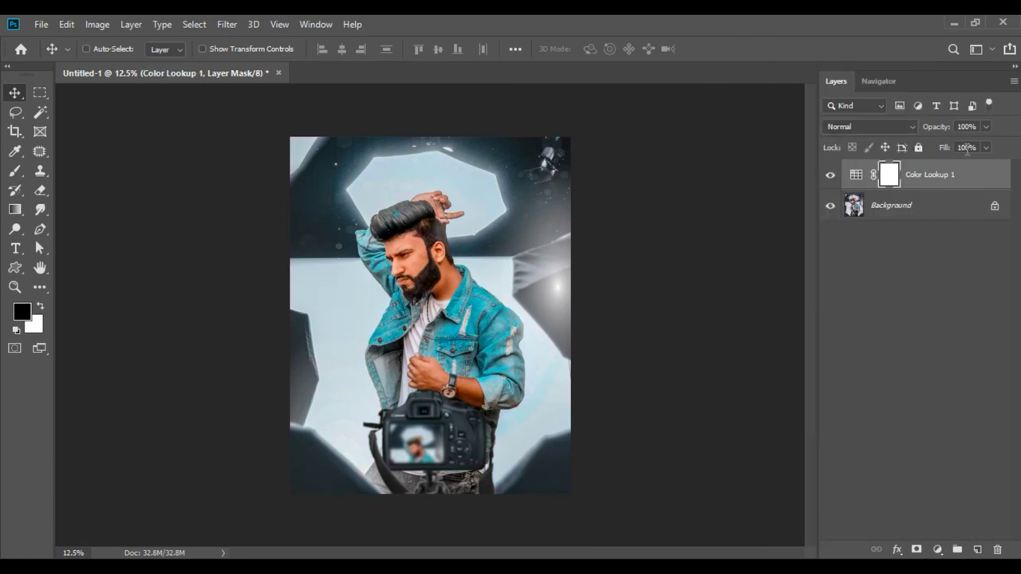
type("50")
Step: Add a Color Balance adjustment shifting the midtones toward cyan and magenta
left_click(938, 550)
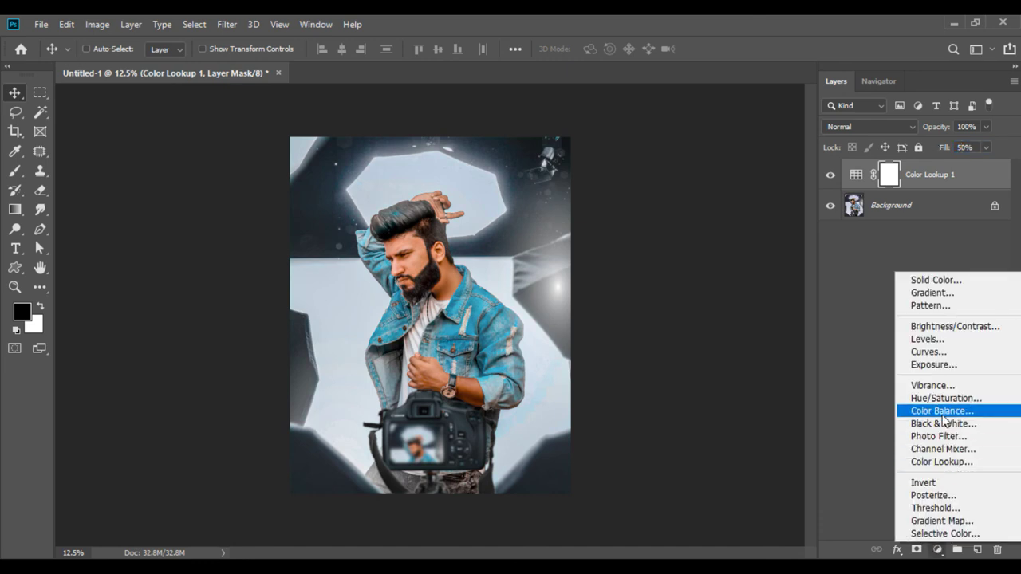
left_click(934, 412)
left_click_drag(710, 234, 708, 261)
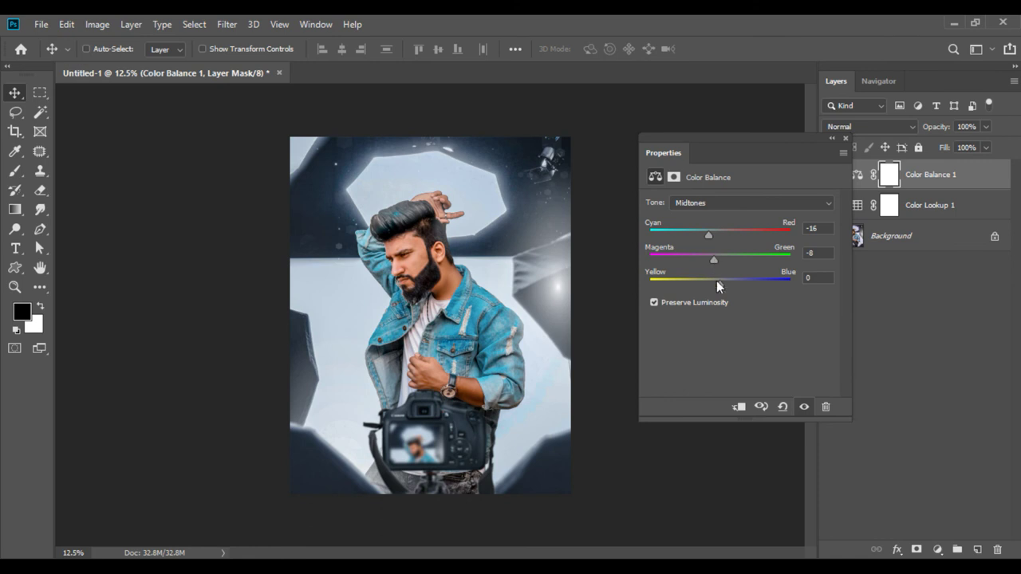
left_click_drag(710, 255, 707, 256)
left_click(847, 138)
Step: Merge visible layers and duplicate the merged Background layer
right_click(951, 181)
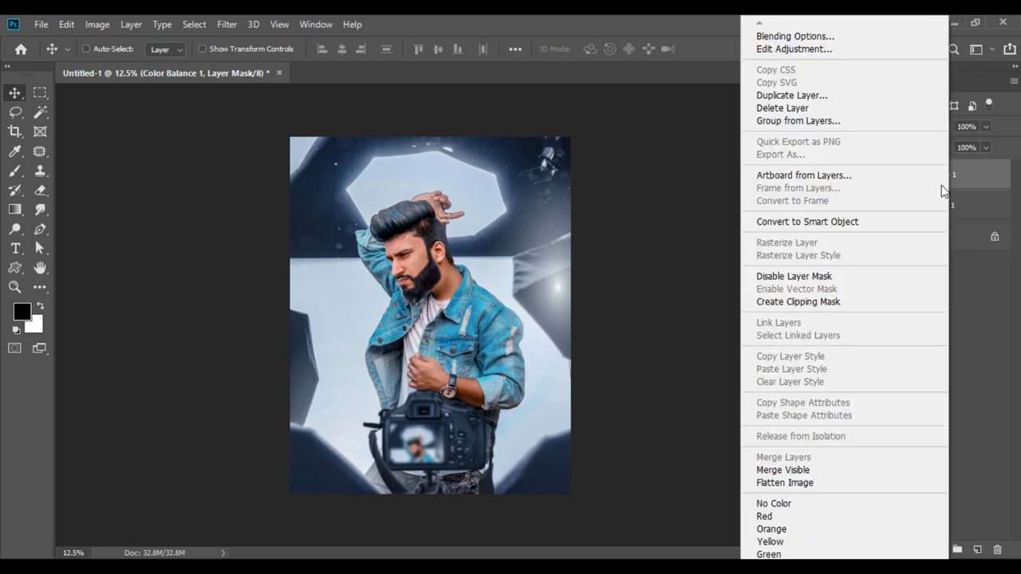
left_click(798, 470)
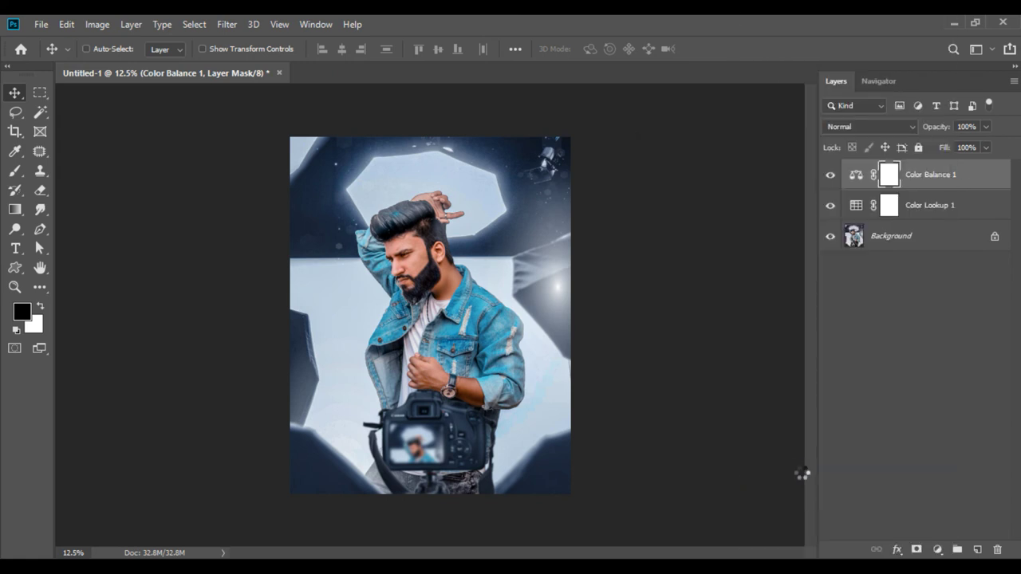
left_click_drag(875, 185, 979, 552)
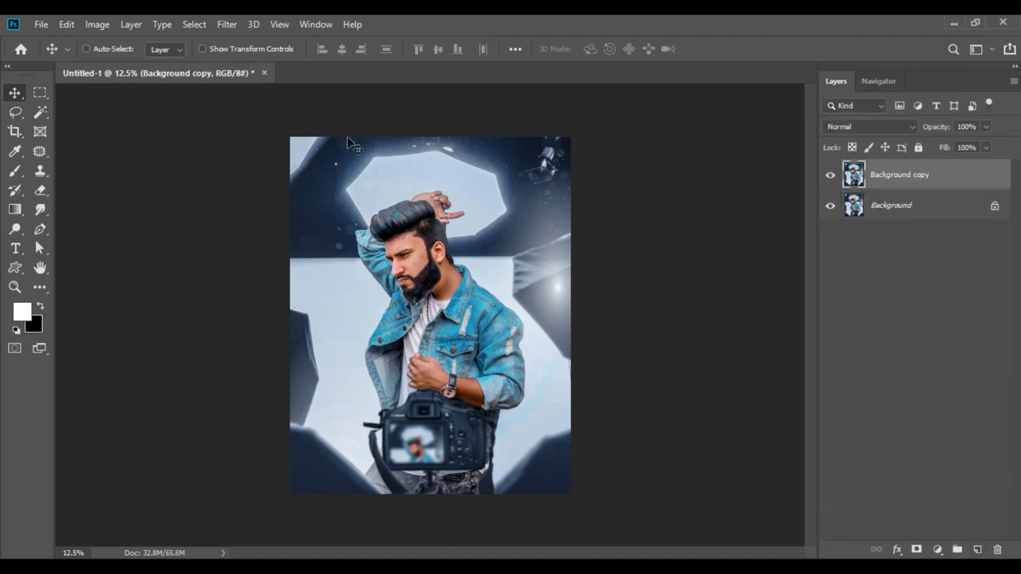
Step: In the Camera Raw Filter, lower the Oranges saturation to -11
left_click(228, 25)
left_click(255, 112)
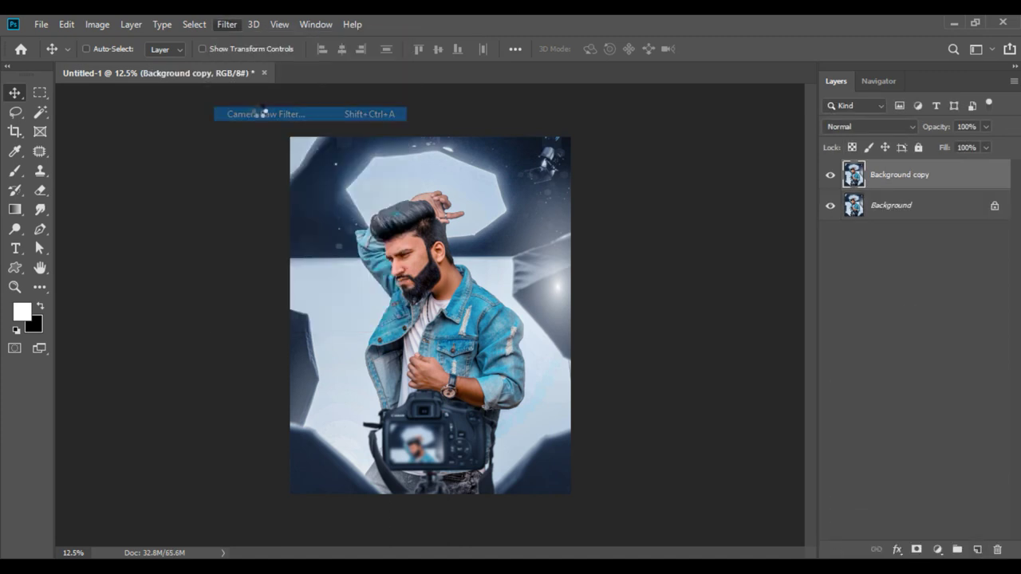
left_click(718, 178)
left_click(722, 218)
mouse_move(762, 296)
left_mouse_down()
mouse_move(741, 296)
mouse_move(753, 297)
left_mouse_up()
Step: Add a -30 post-crop vignette, apply Camera Raw, and merge into one Background layer
left_click(767, 180)
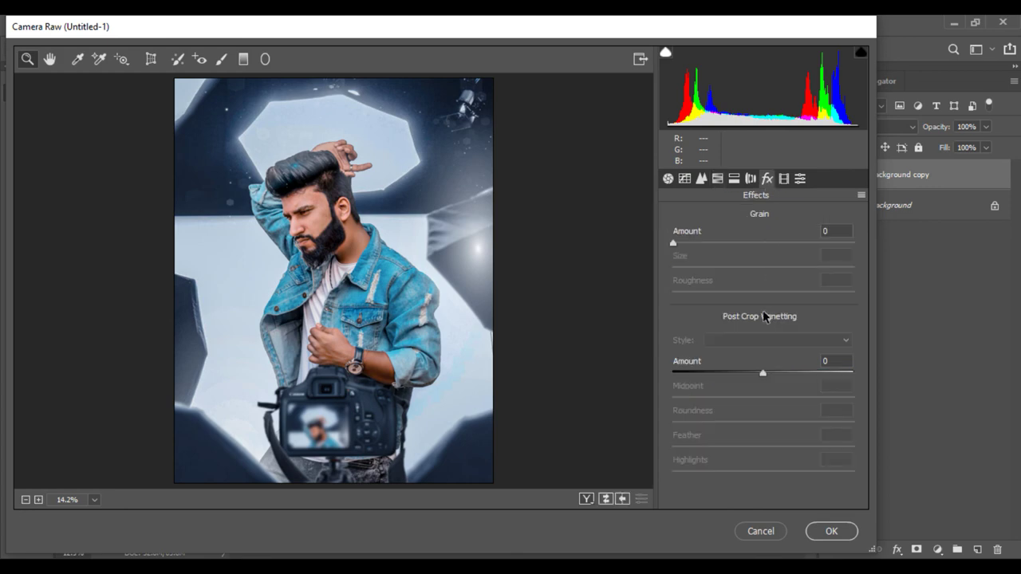
left_click_drag(762, 374, 735, 372)
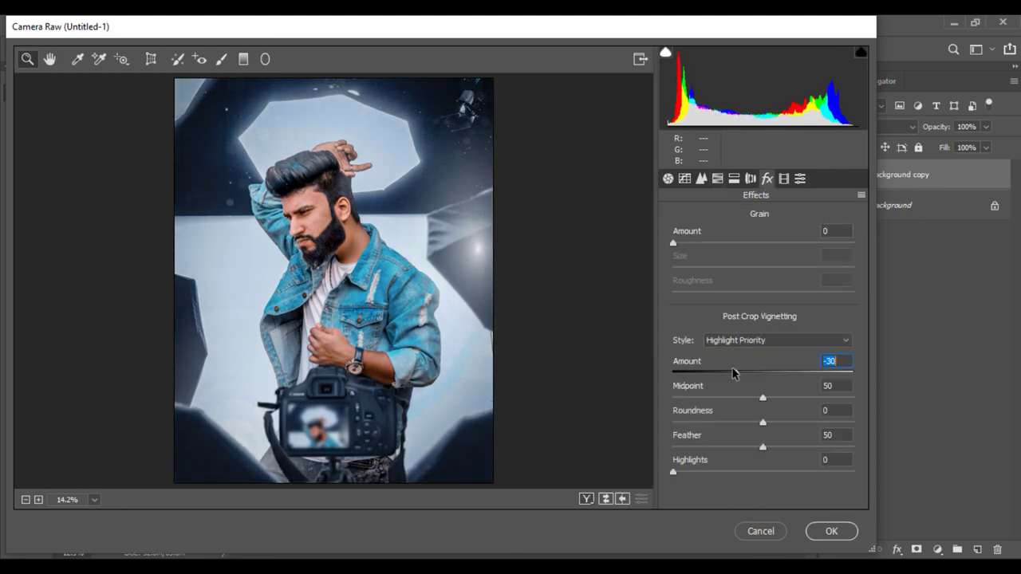
left_click(830, 532)
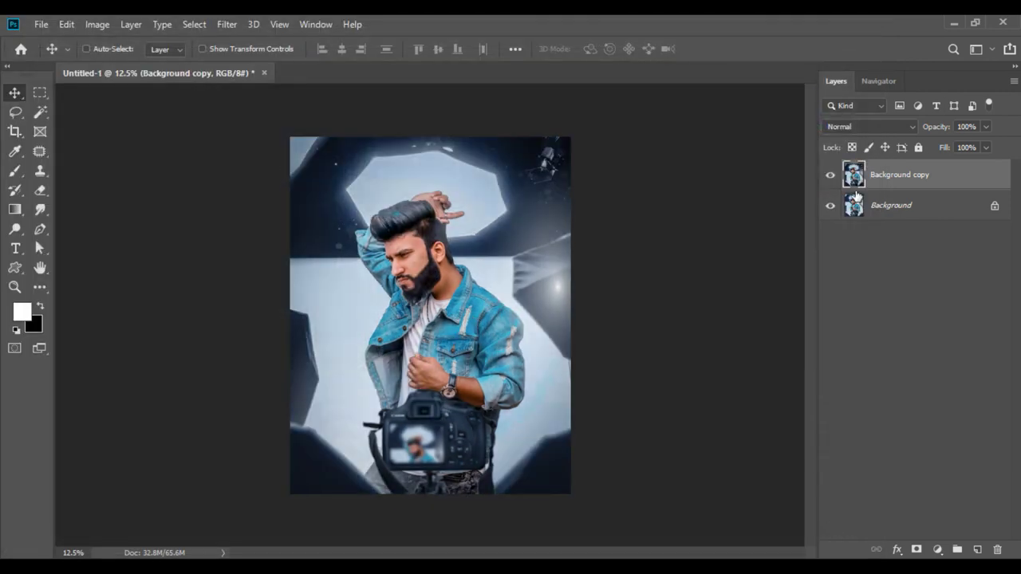
right_click(909, 174)
left_click(764, 468)
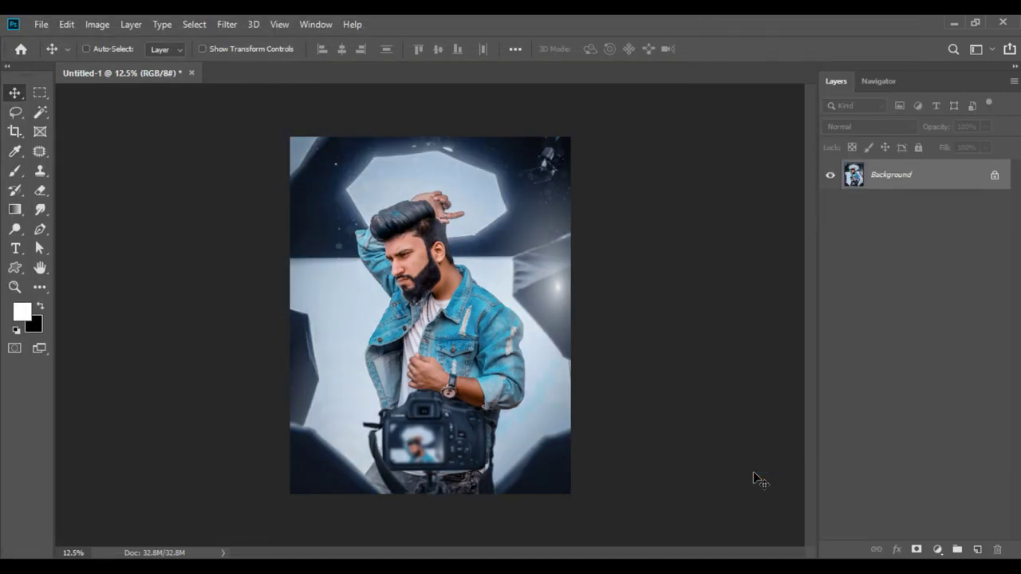